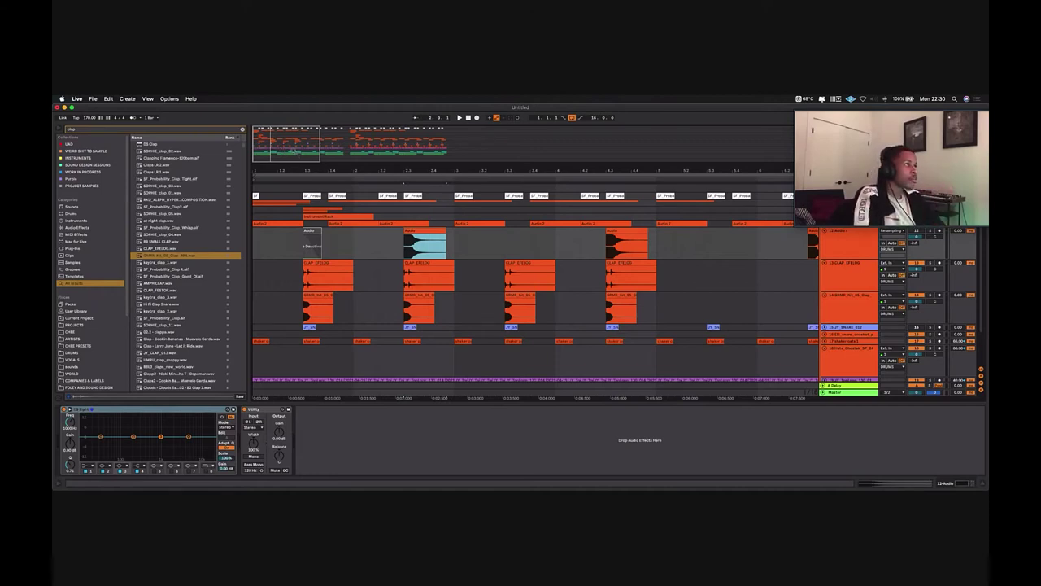
Step: Zoom in on the clap section and set an insert point
drag(298, 155, 293, 147)
click(428, 263)
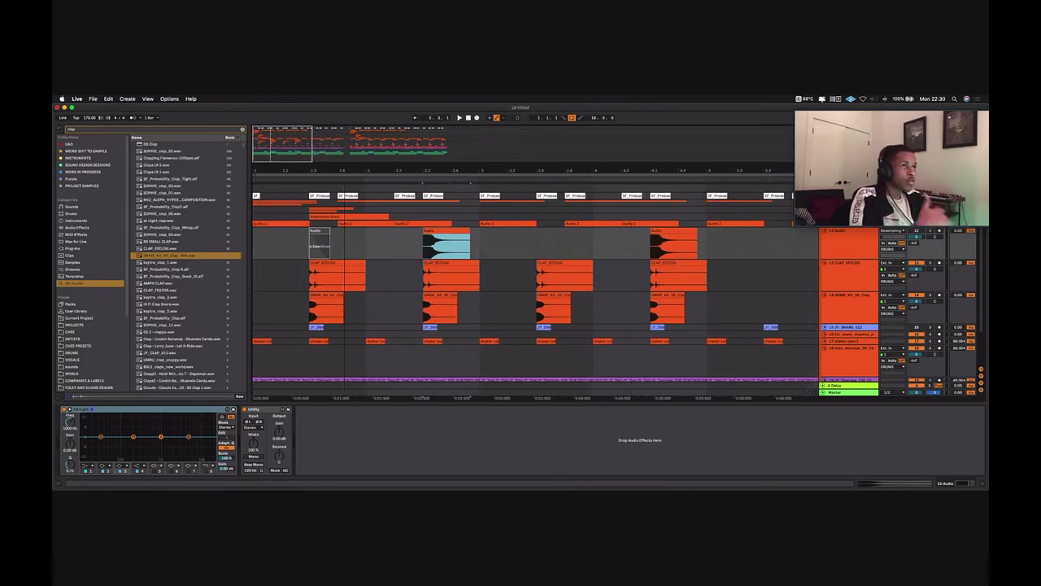
key(minus)
click(350, 248)
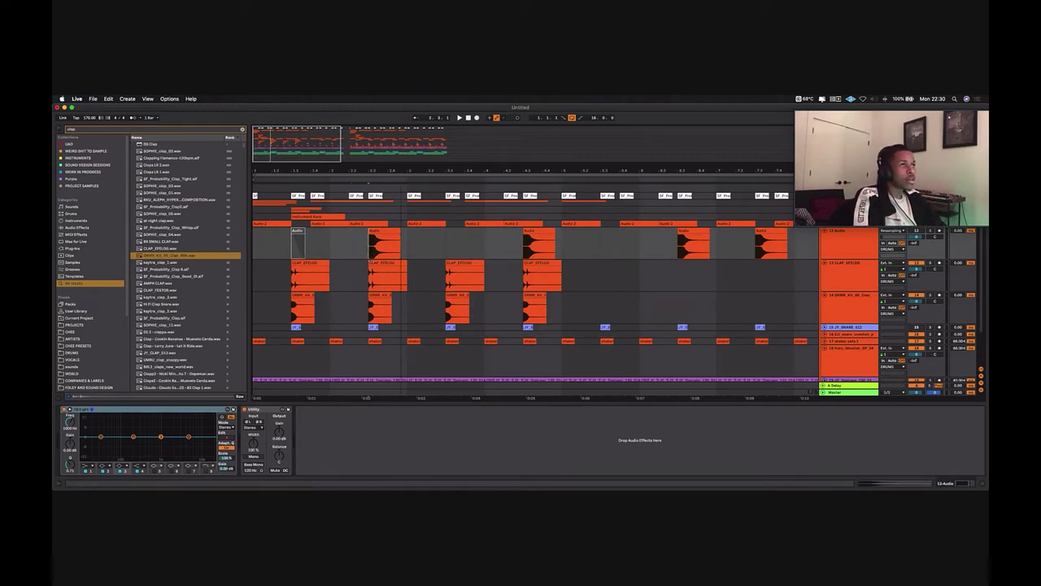
key(plus)
scroll(300, 147, left, 2)
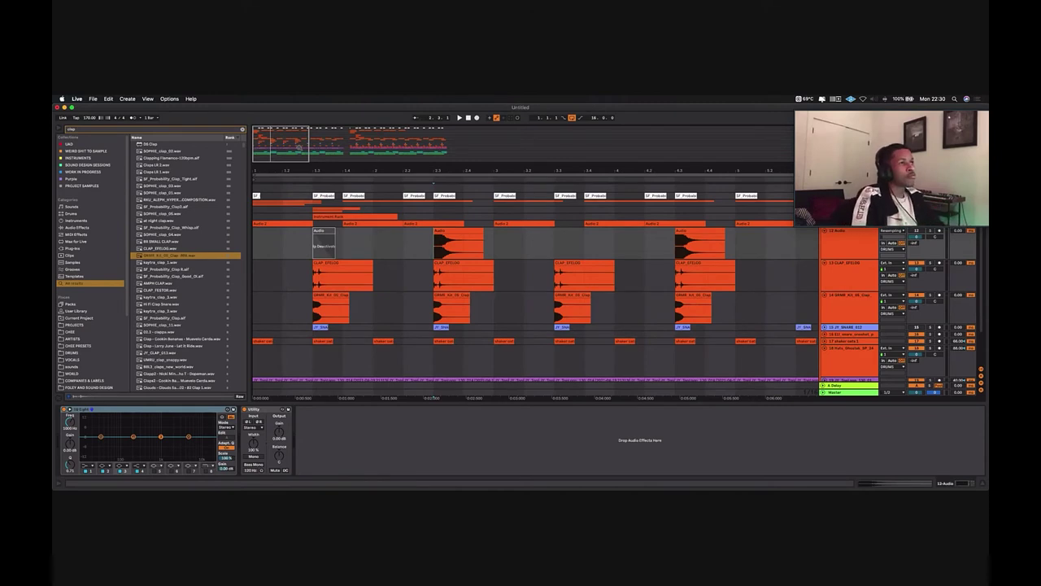
ctrl+scroll(434, 184, down, 1)
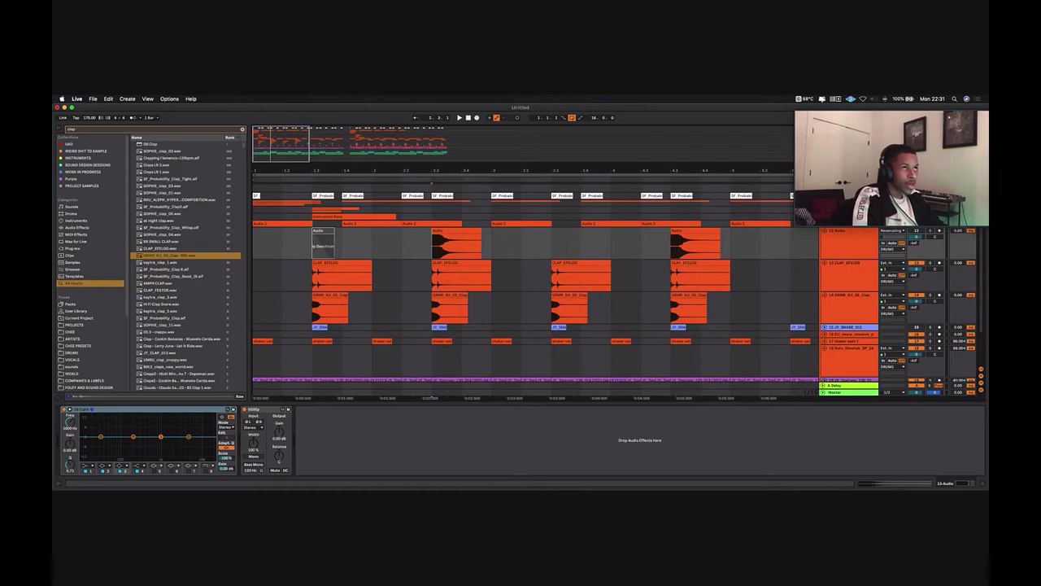
Step: Select all tracks from 12 Audio, fold them, and zoom to view the beat from bar 1
key(plus)
key(plus)
click(865, 250)
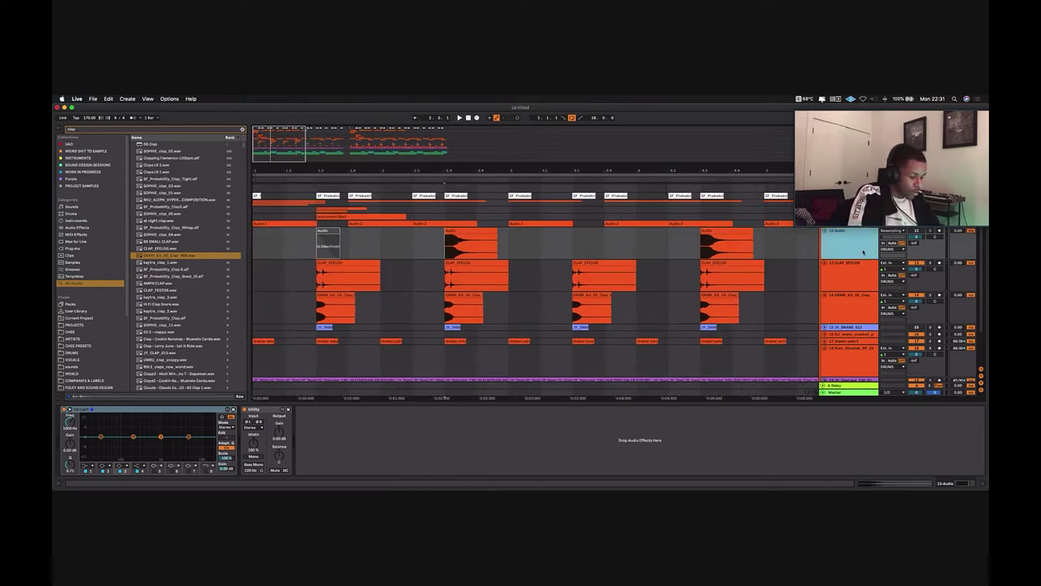
key(super+a)
key(Left)
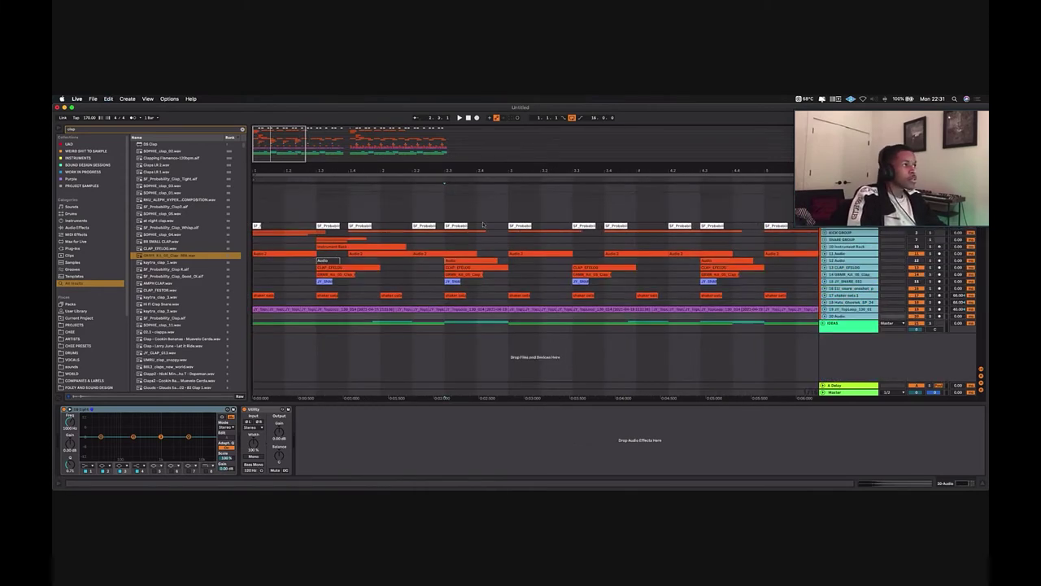
key(Down)
key(plus)
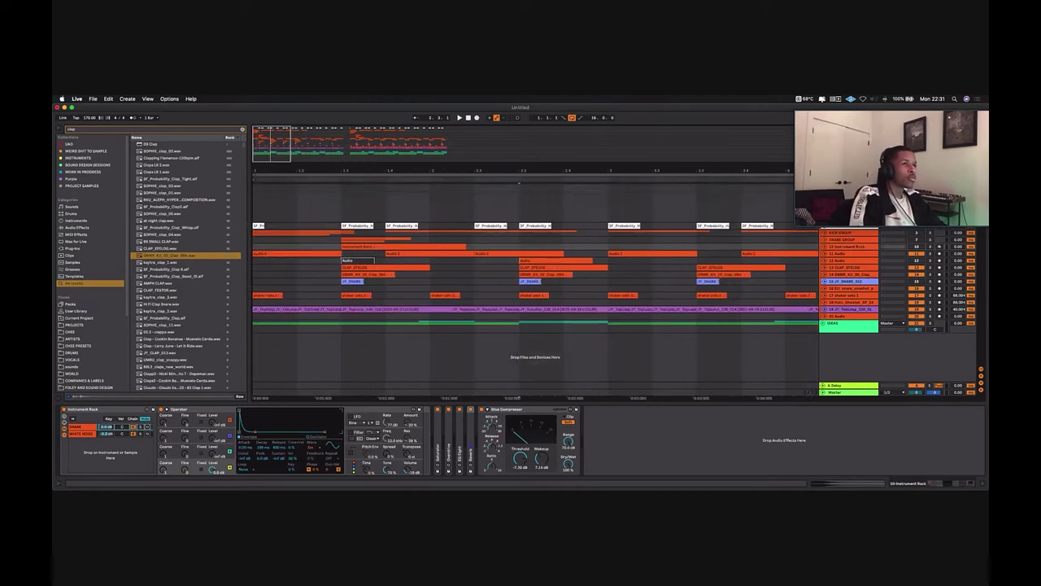
key(minus)
key(minus)
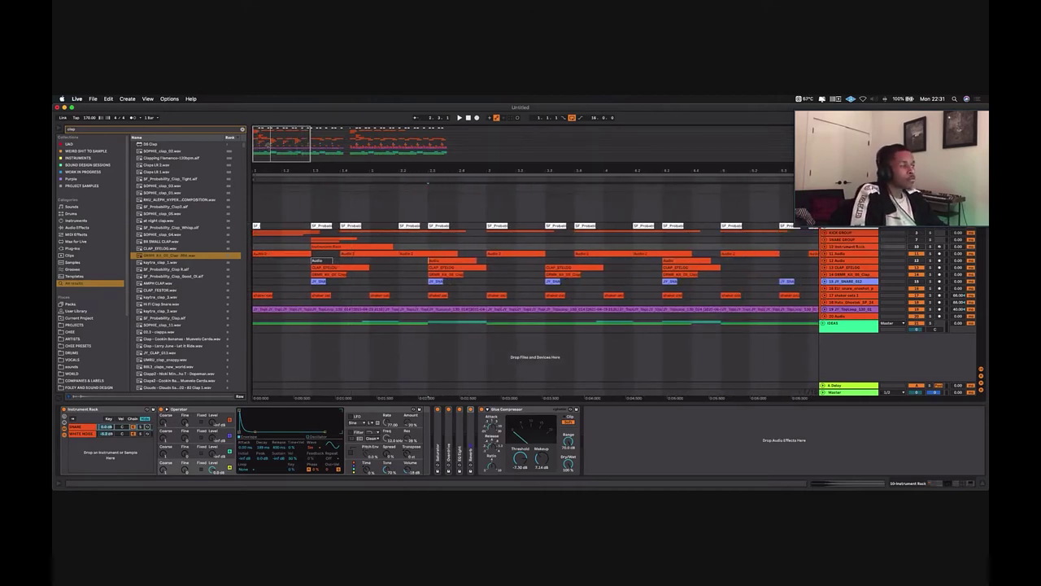
key(plus)
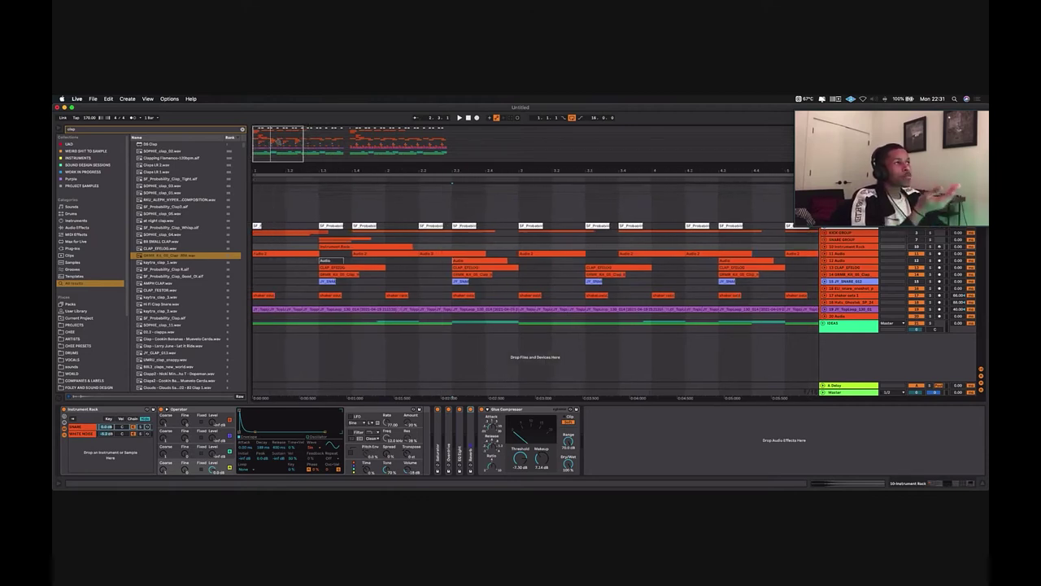
key(plus)
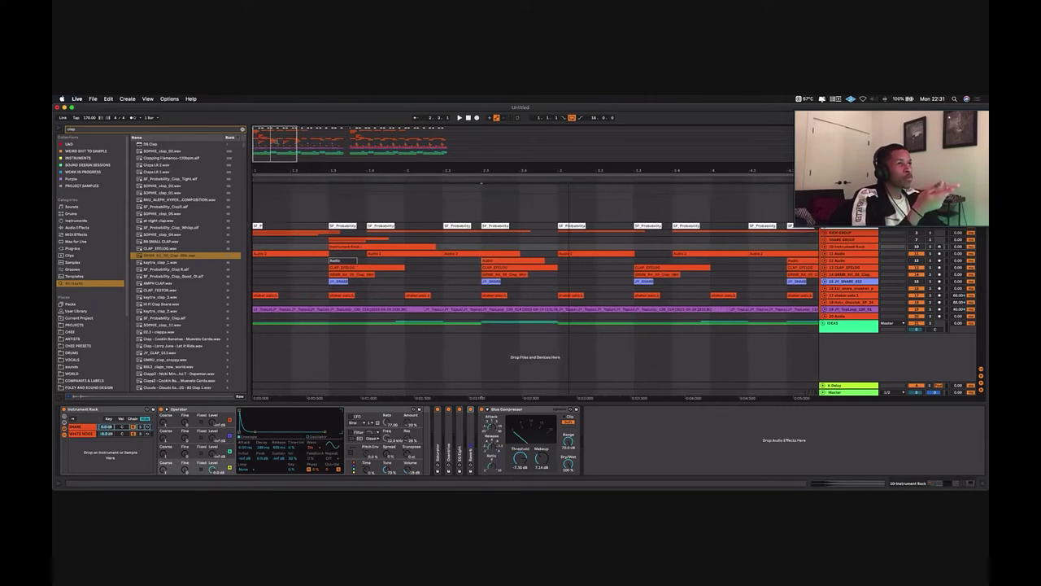
key(plus)
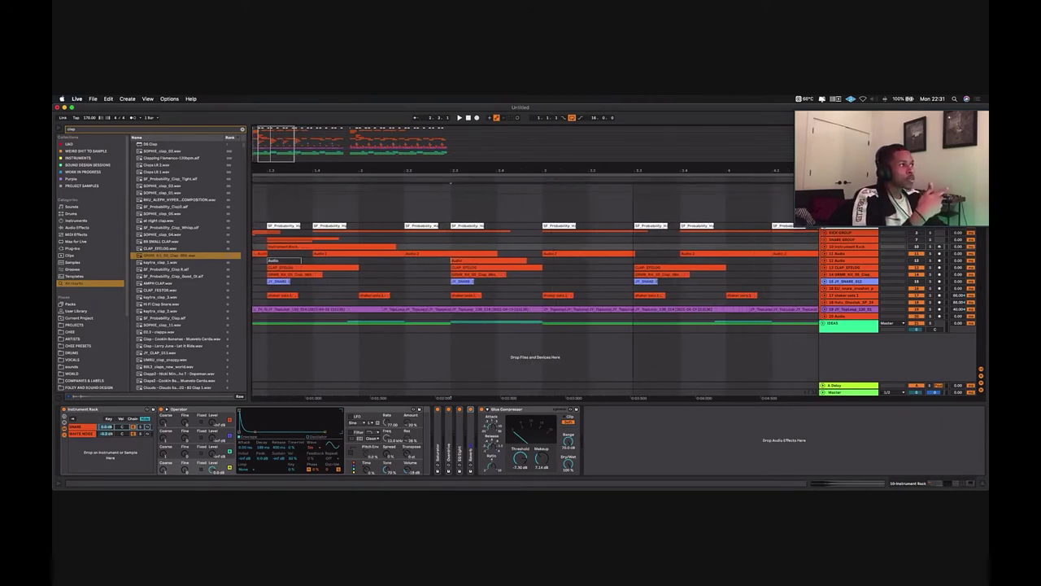
key(plus)
key(plus)
key(plus)
key(minus)
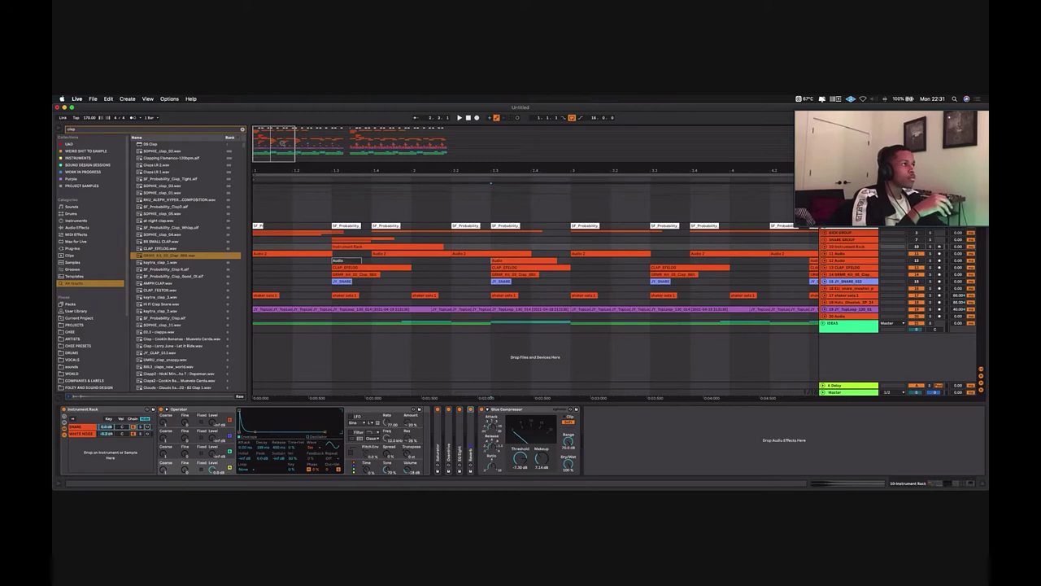
key(plus)
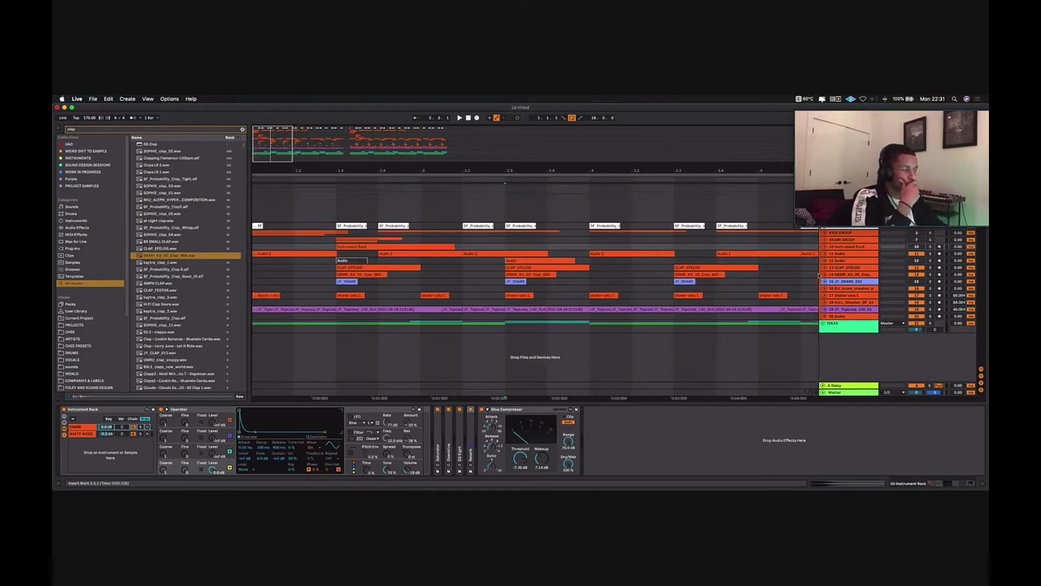
click(846, 253)
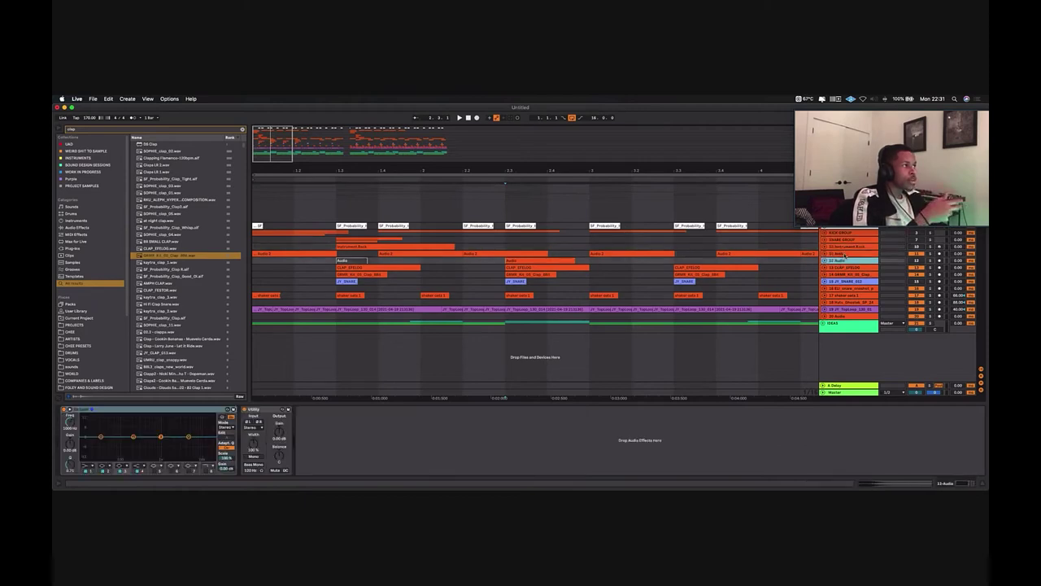
click(844, 246)
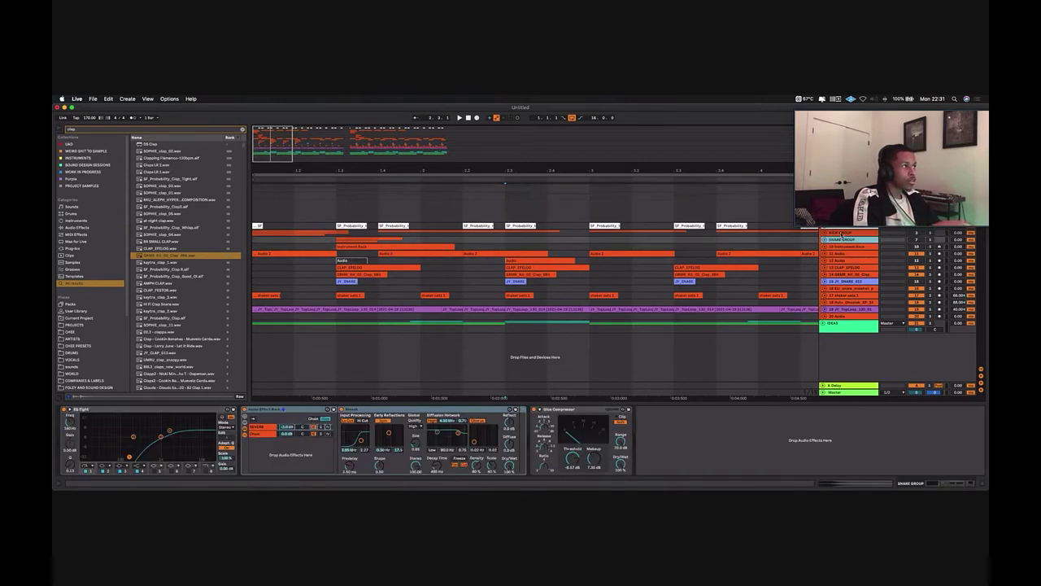
click(846, 234)
click(841, 240)
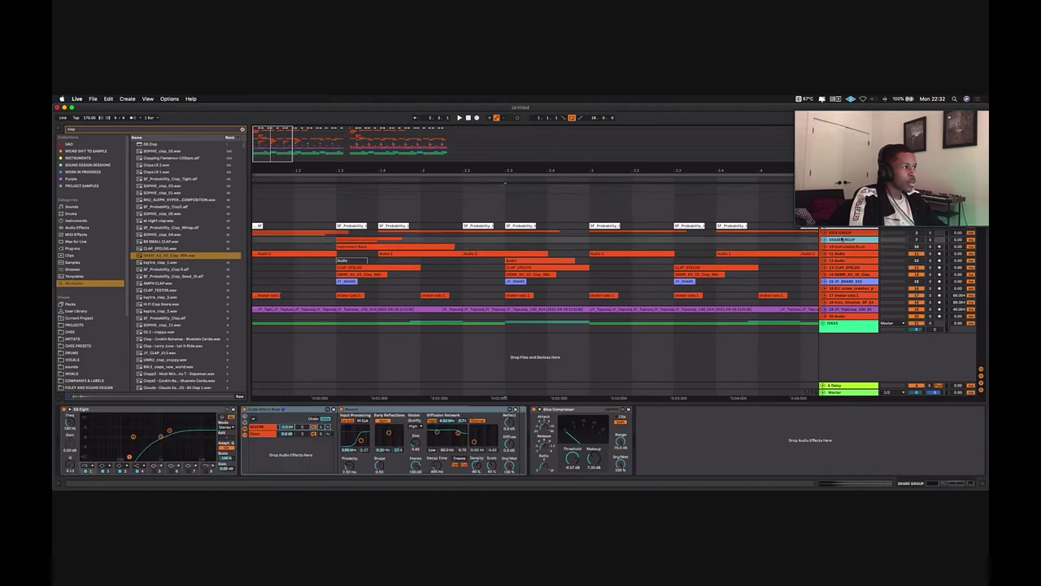
click(842, 234)
click(843, 240)
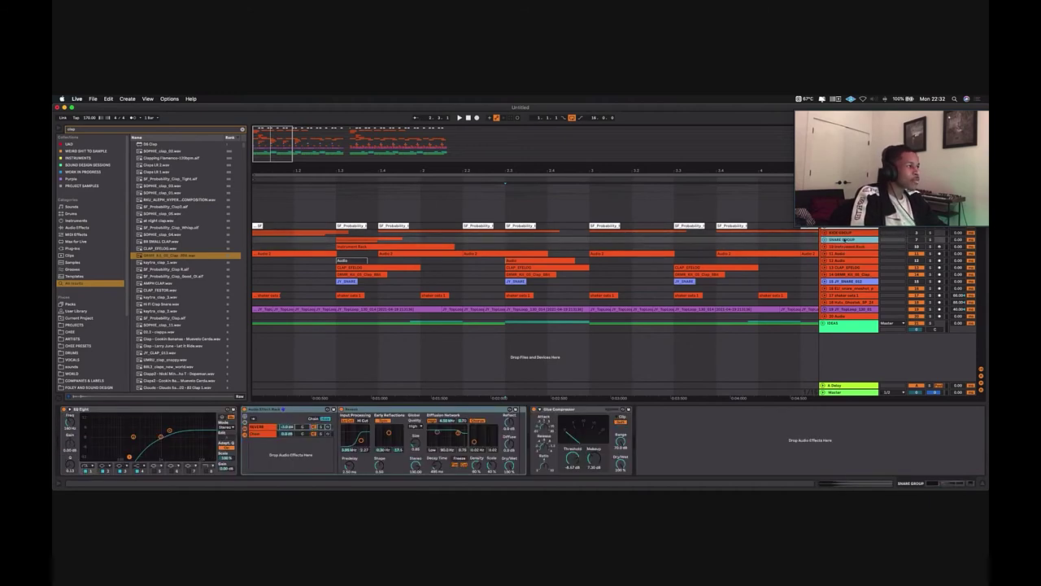
click(843, 240)
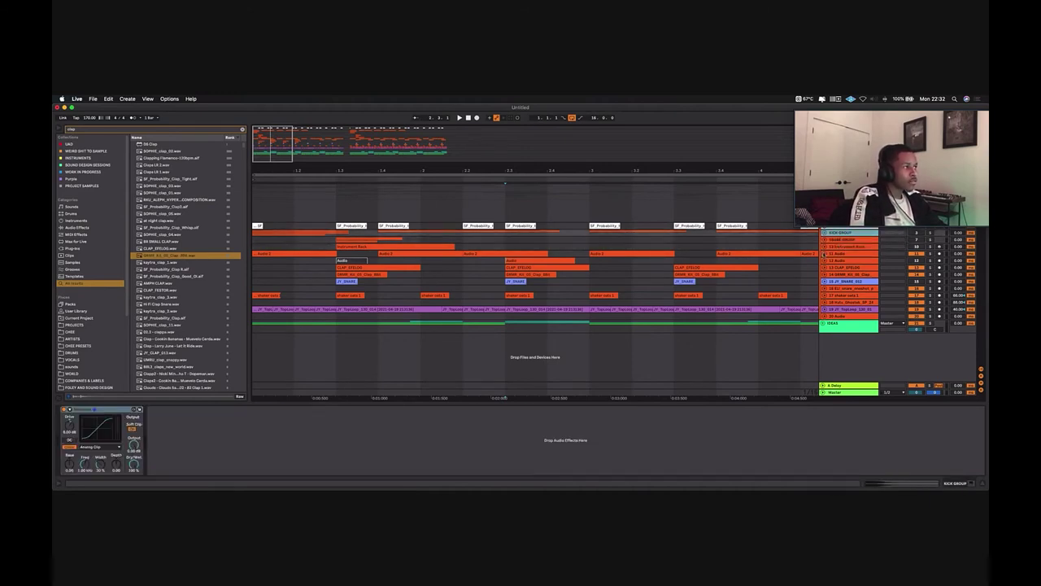
click(841, 247)
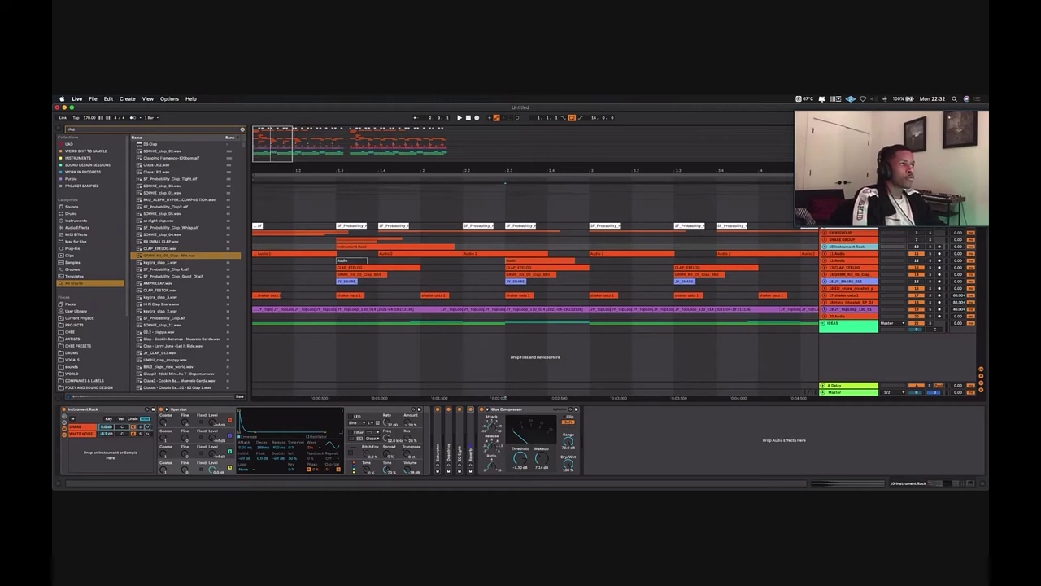
key(minus)
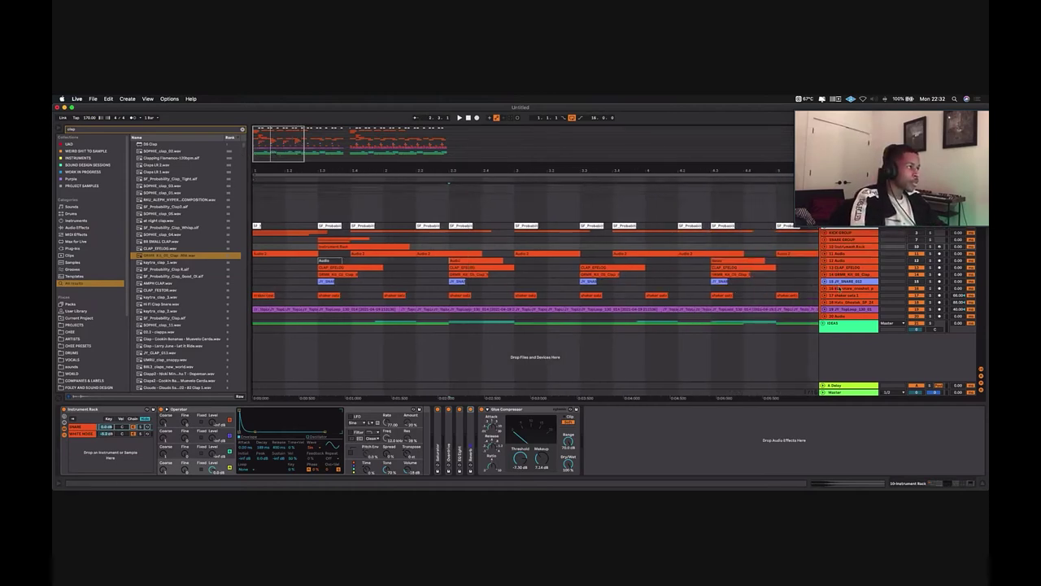
click(838, 289)
Step: Select the DRUMS group, zoom out over the beat, and play from bar 1
key(equal)
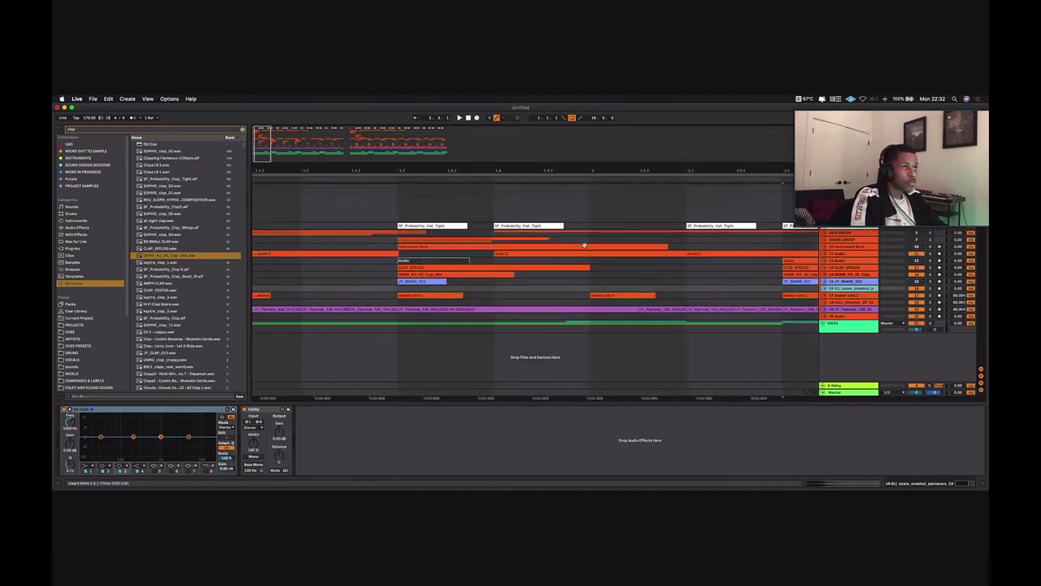
key(equal)
click(931, 268)
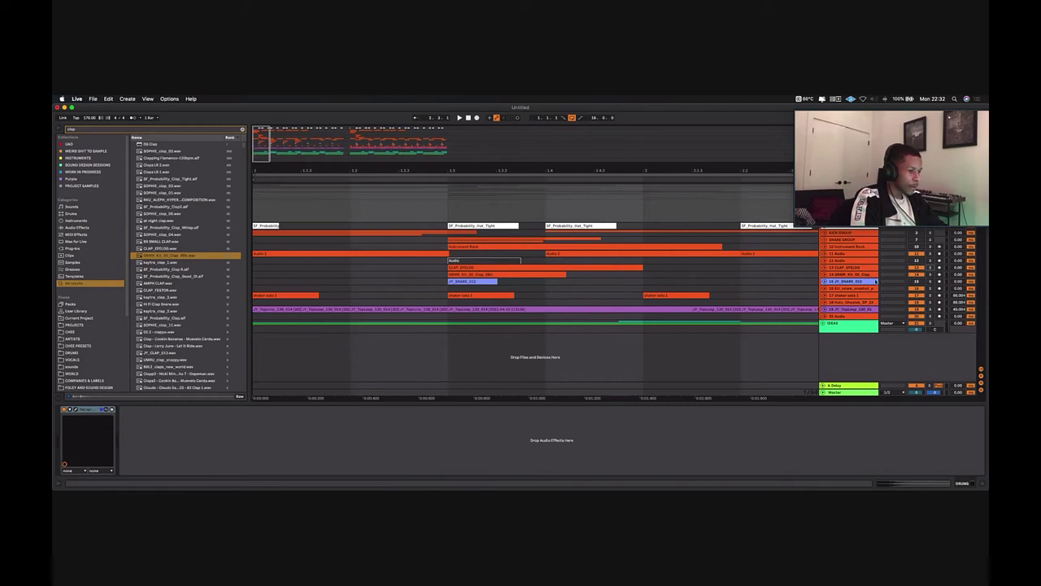
click(583, 284)
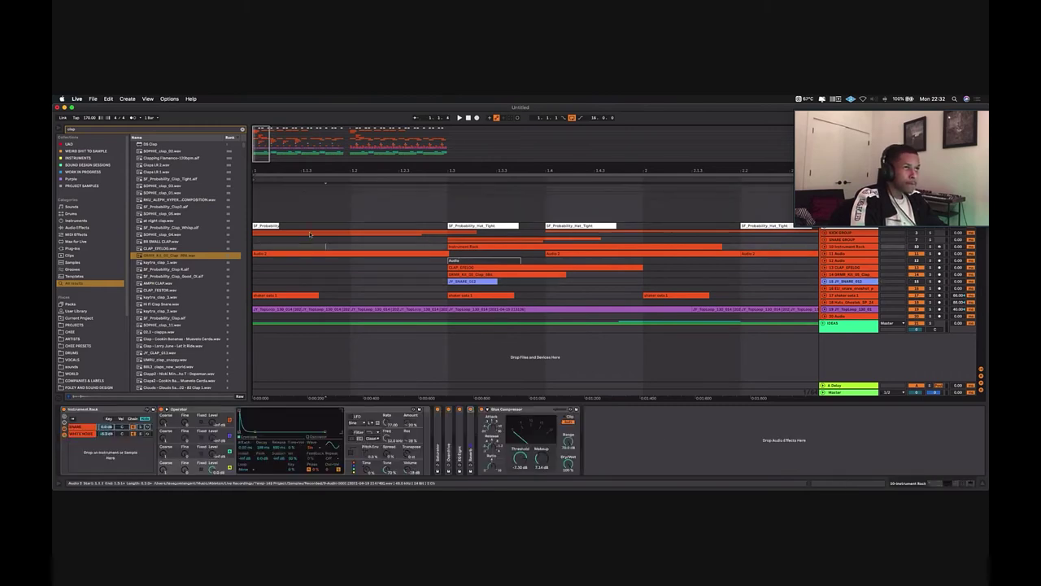
mouse_move(324, 173)
mouse_down()
mouse_move(281, 187)
mouse_move(298, 153)
mouse_up()
click(281, 175)
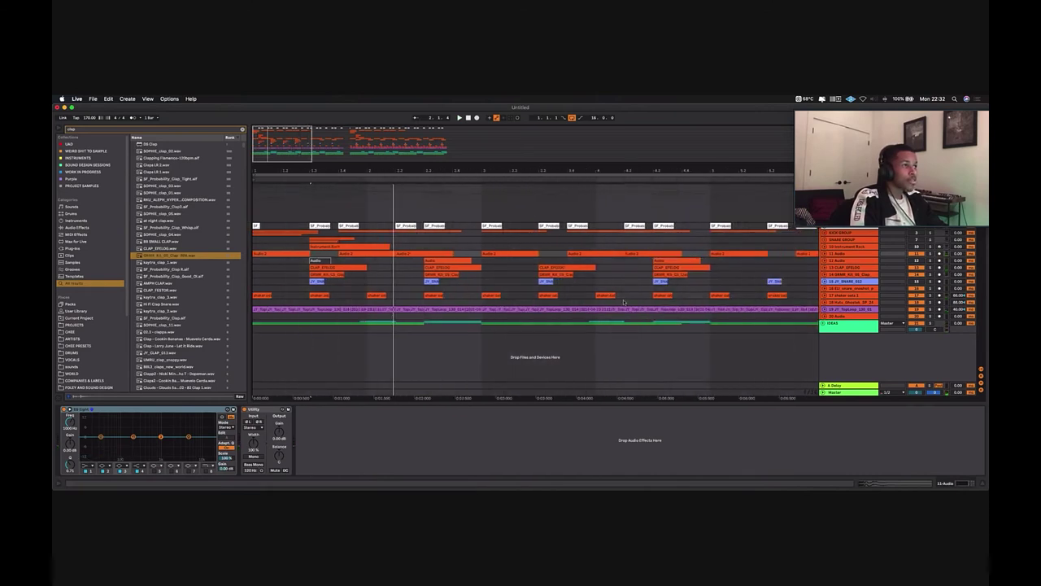
Step: Select the GRMR_Kit_06_Clap track and zoom out to show about ten bars
click(825, 275)
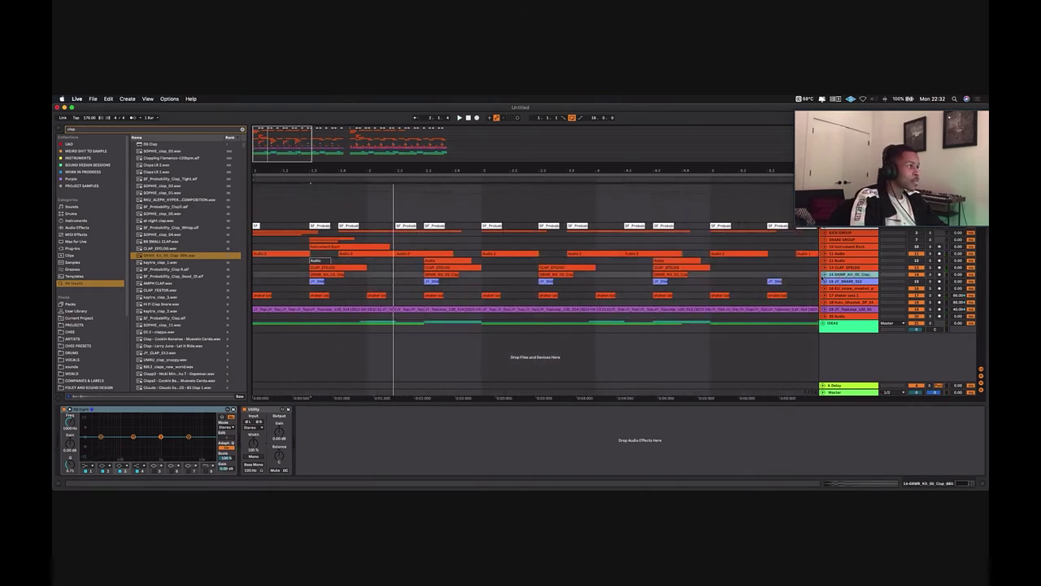
click(824, 276)
click(824, 276)
key(minus)
Step: Expand the clap tracks, stop playback, and deactivate the second clap and snare clips
click(376, 273)
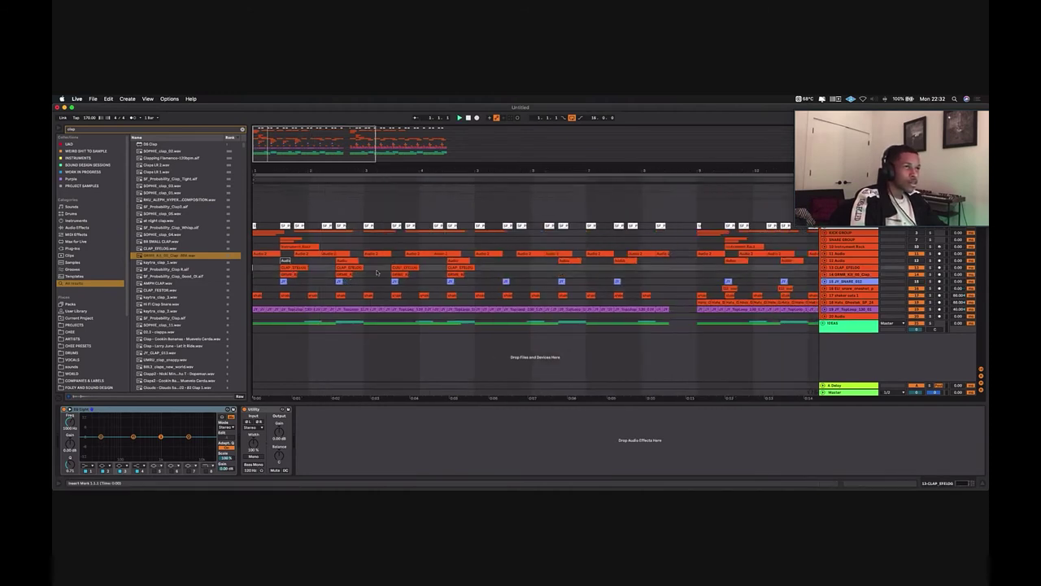
key(plus)
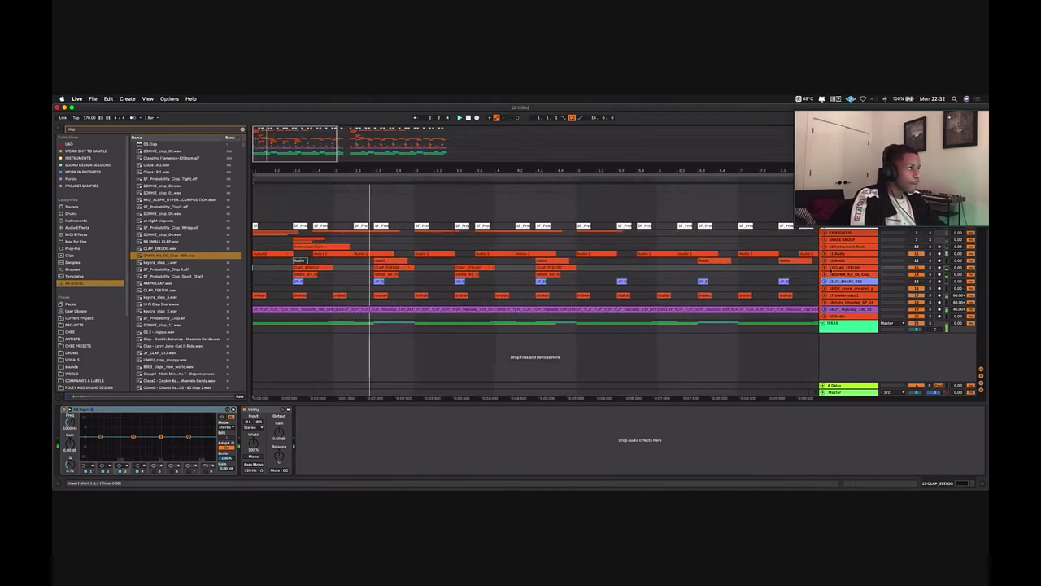
click(824, 268)
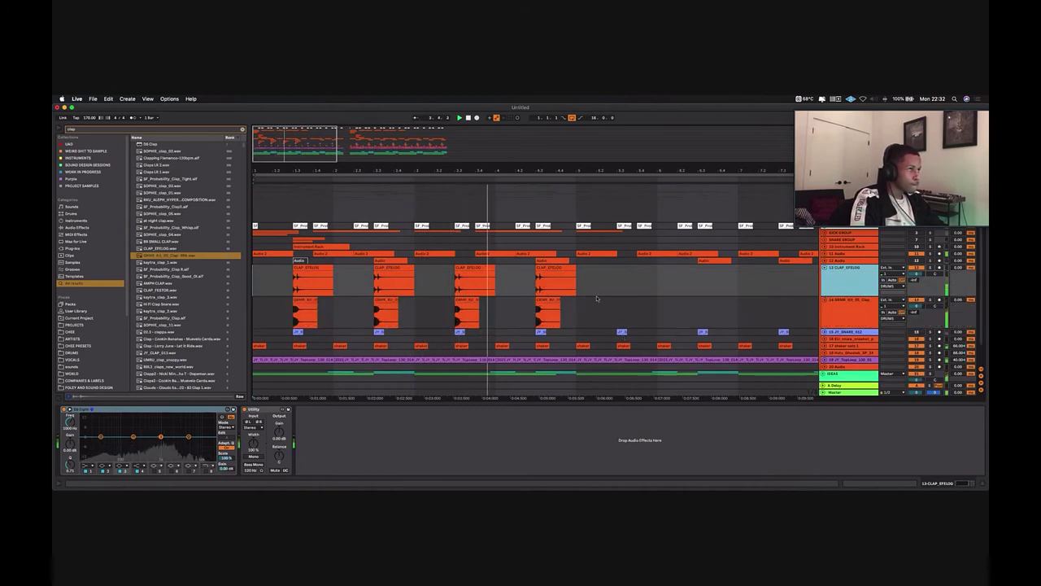
click(304, 303)
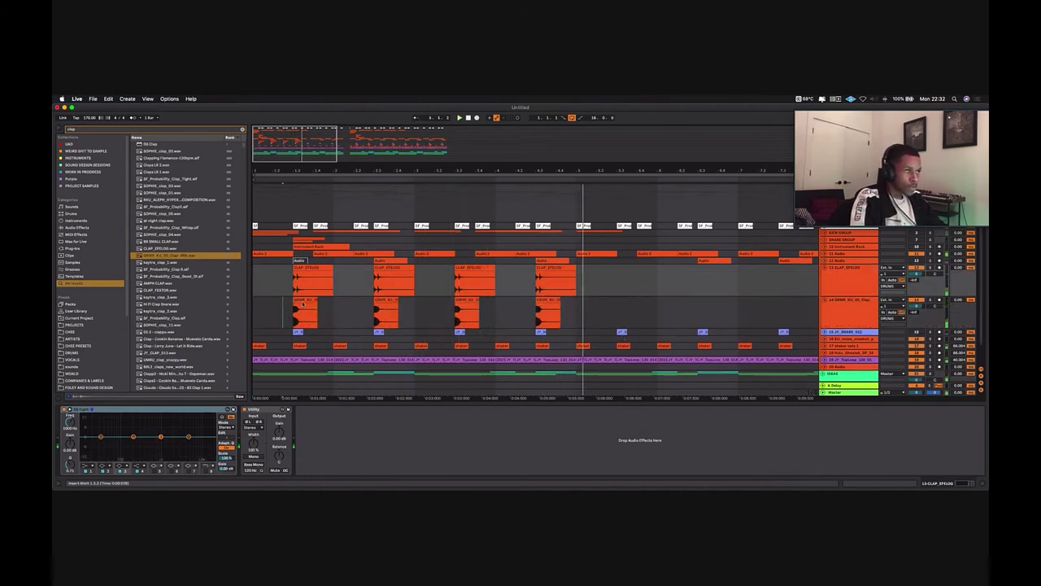
key(space)
shift+click(433, 325)
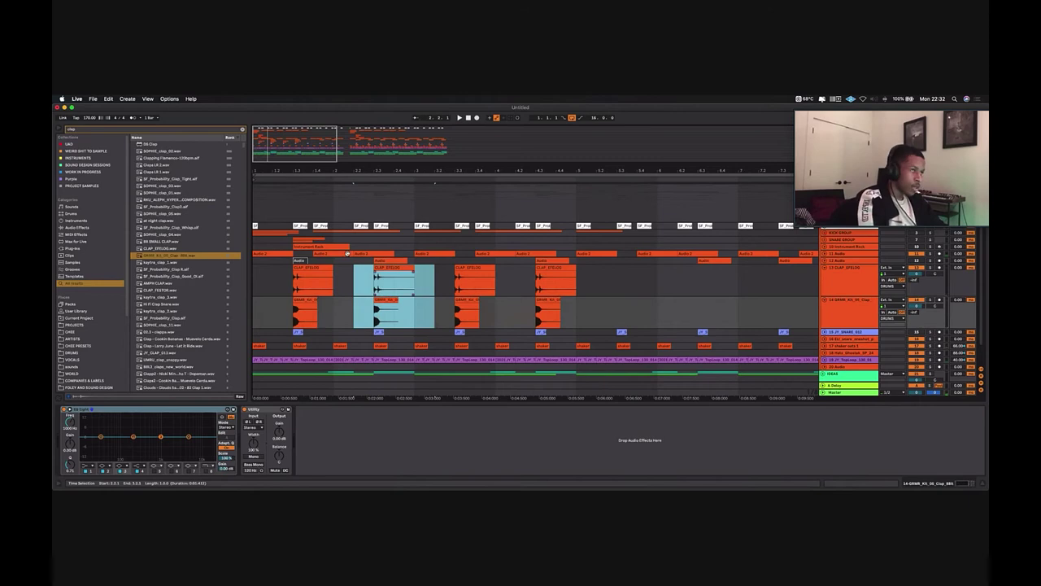
key(0)
Step: Check the first CLAP_EFELOG clip against the deactivated clip
click(869, 262)
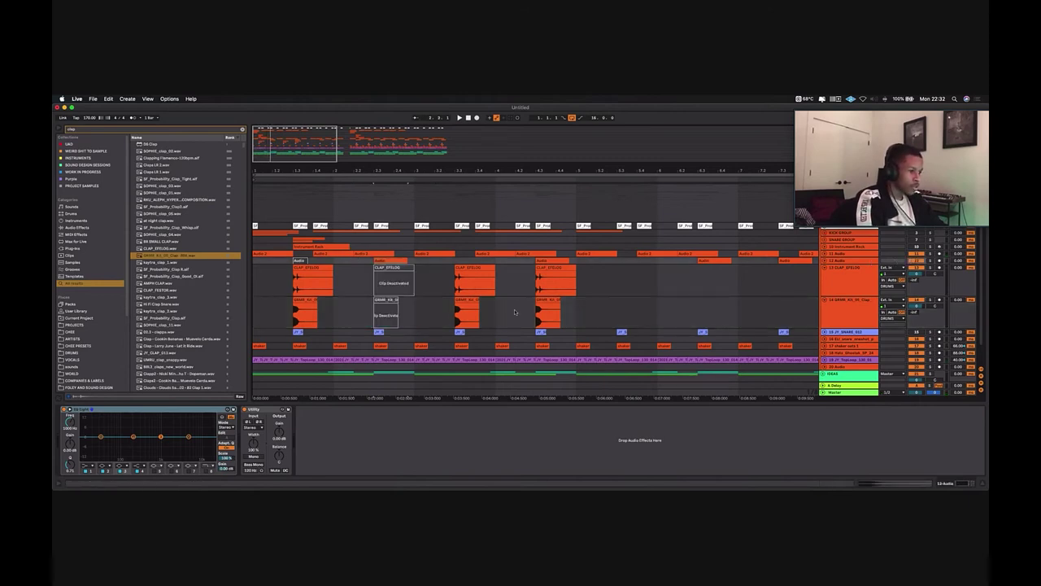
click(467, 313)
click(302, 266)
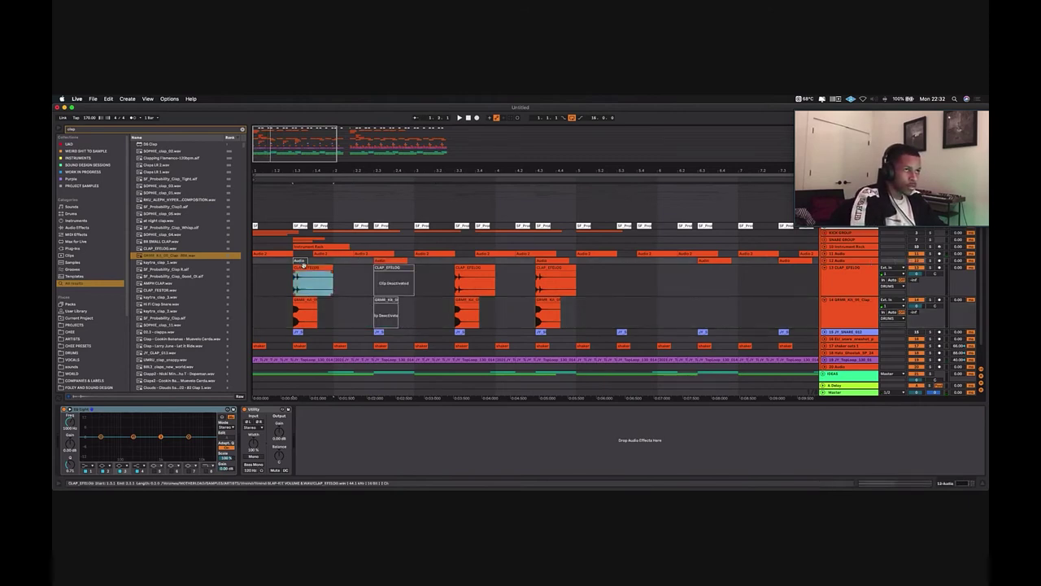
click(403, 281)
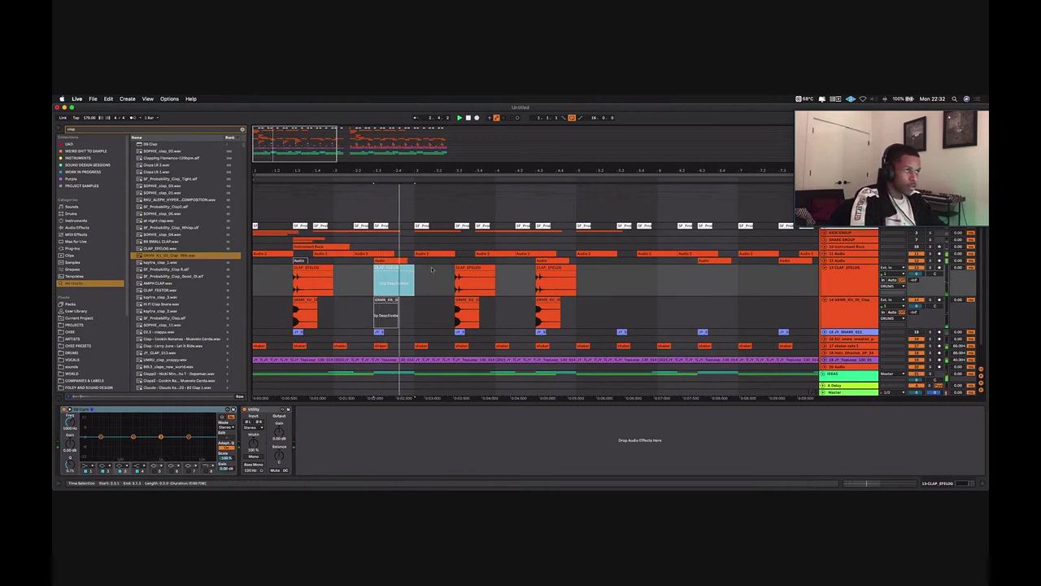
Step: Duplicate bars 1–5 of the clap and snare tracks twice, filling through bar 13
drag(527, 266, 584, 328)
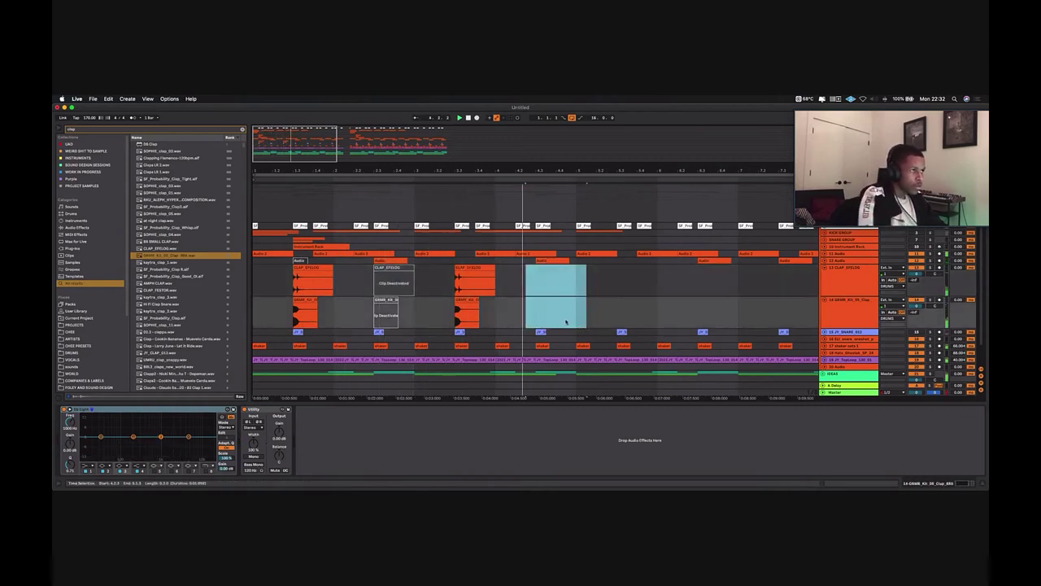
drag(576, 268, 254, 324)
key(minus)
key(minus)
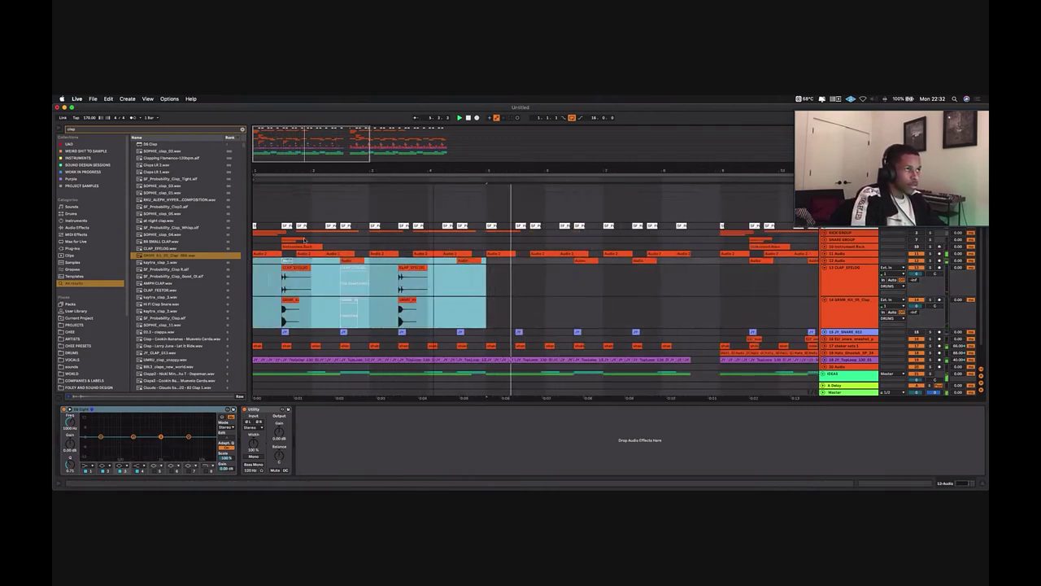
key(minus)
drag(353, 276, 657, 288)
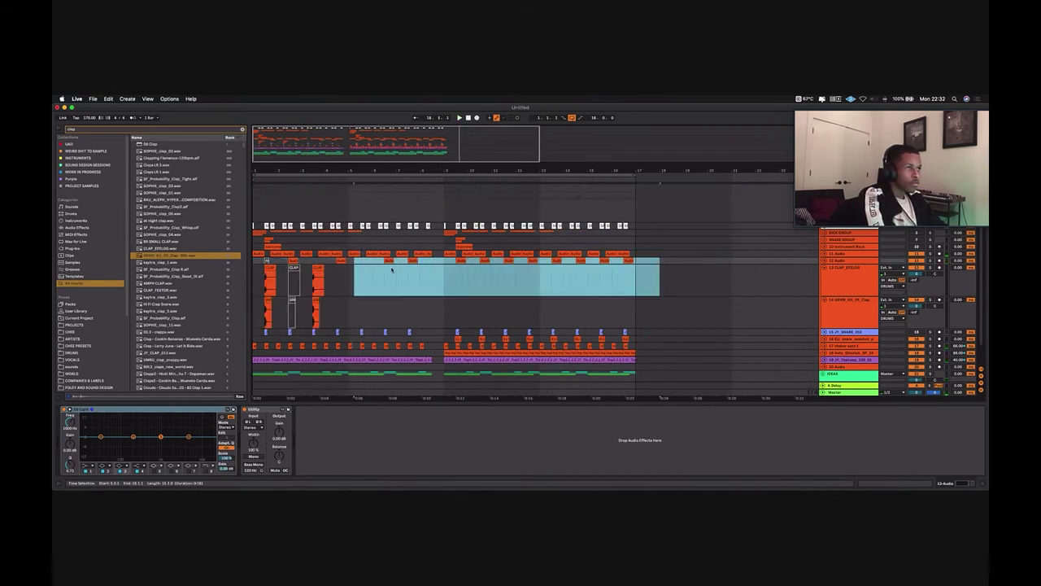
click(266, 307)
drag(266, 307, 253, 319)
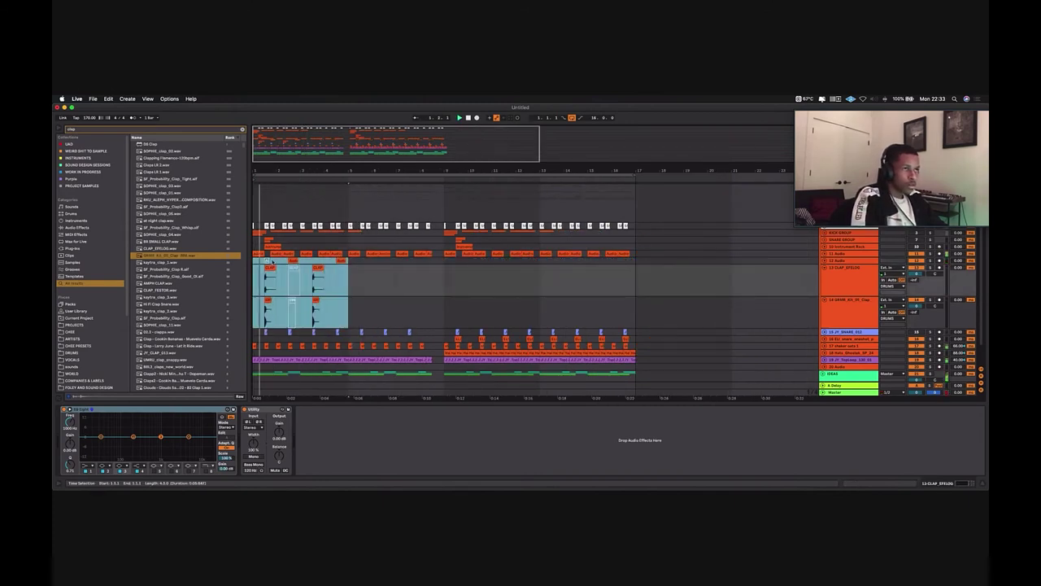
key(space)
scroll(295, 155, down, 1)
key(minus)
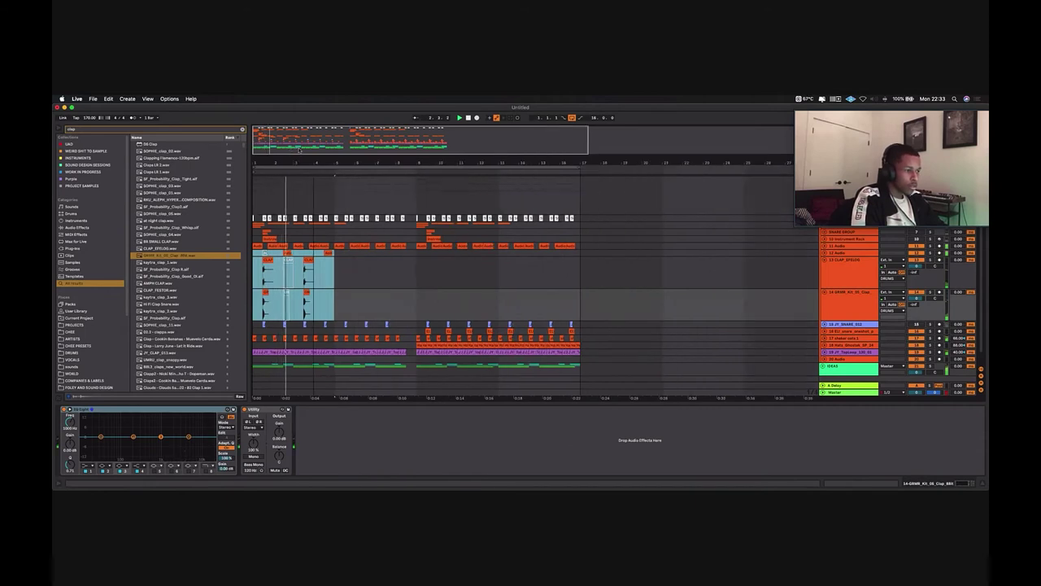
key(ctrl+d)
key(ctrl+d)
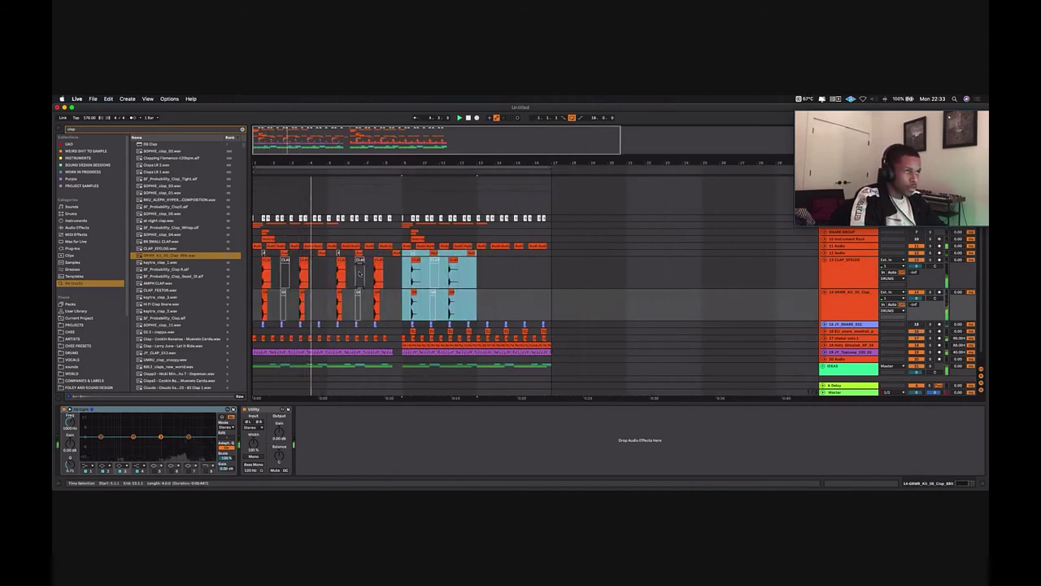
key(ctrl+d)
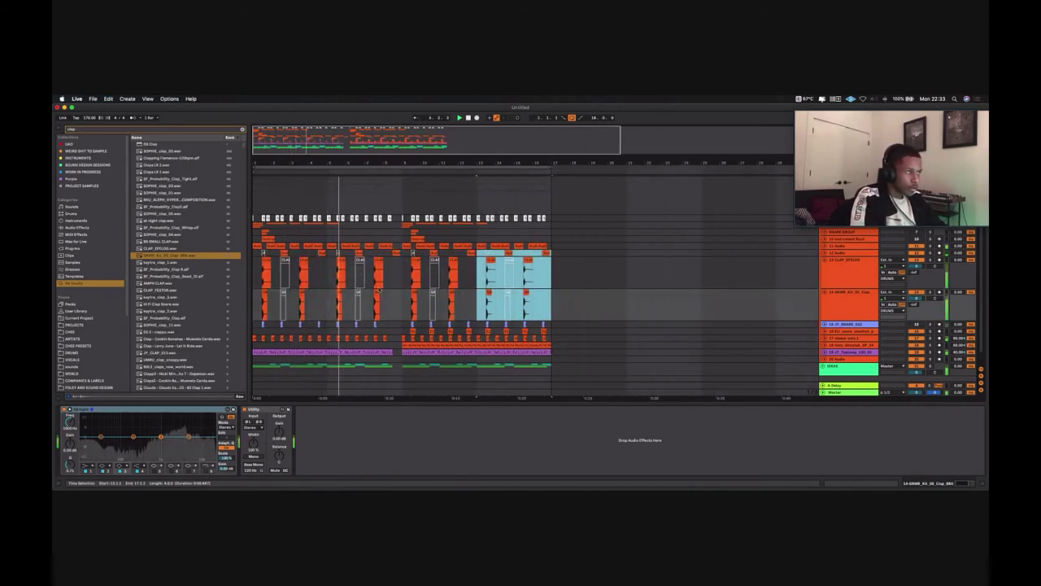
Step: Select the IDEAS group and clips around bars 8–9 on tracks 11 and 18
click(811, 367)
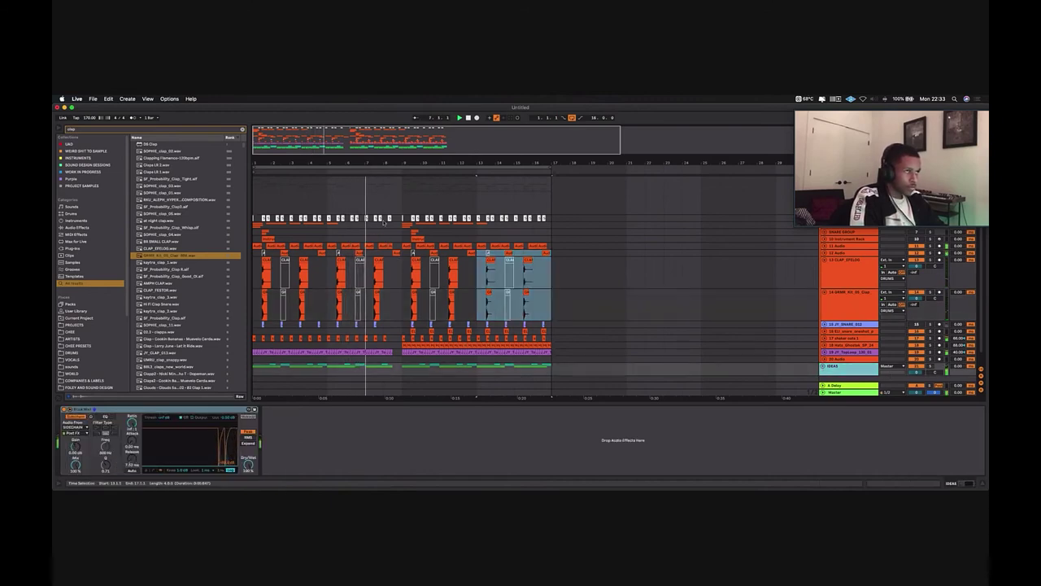
drag(383, 218, 401, 371)
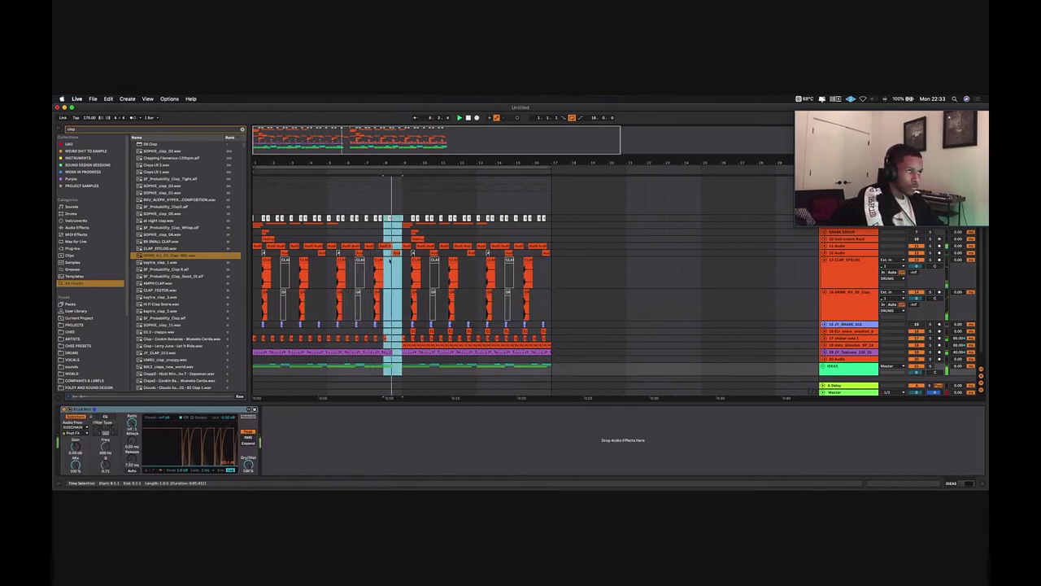
click(395, 253)
click(405, 337)
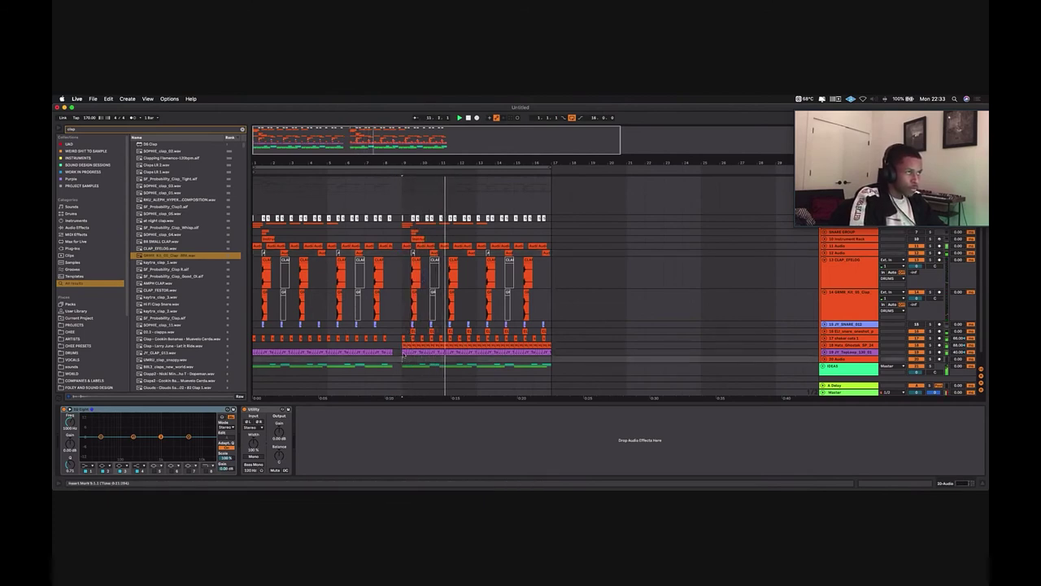
click(402, 355)
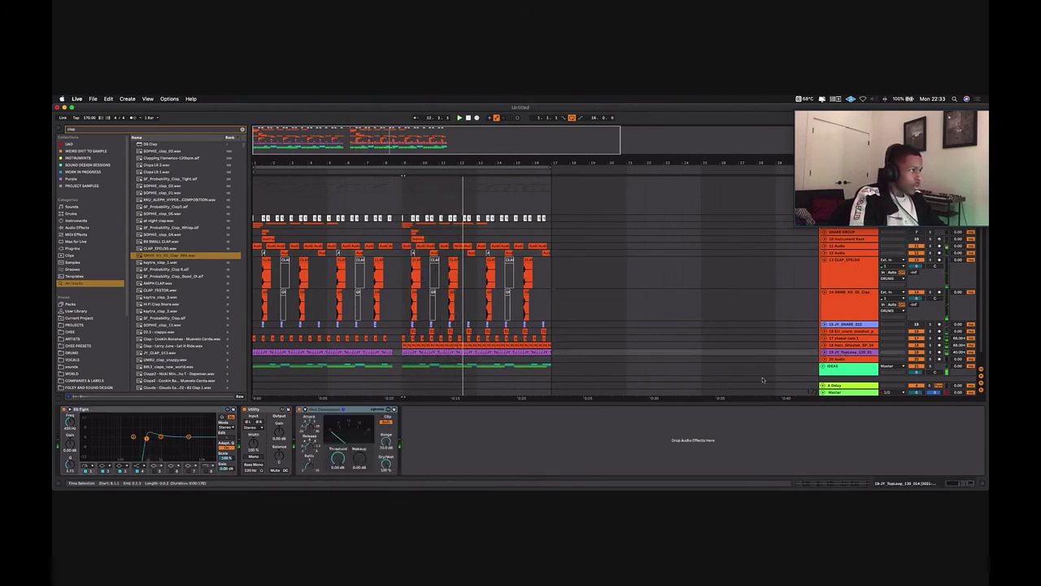
click(588, 366)
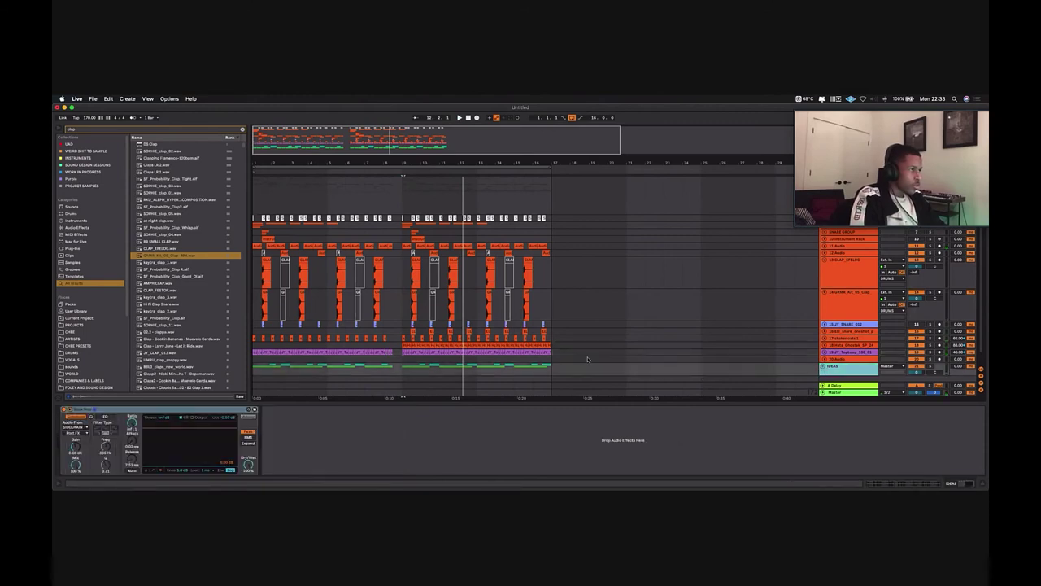
scroll(588, 358, down, 4)
scroll(587, 359, down, 2)
Step: Audition the teal resampled clip from bar 9 and view its waveform
click(406, 281)
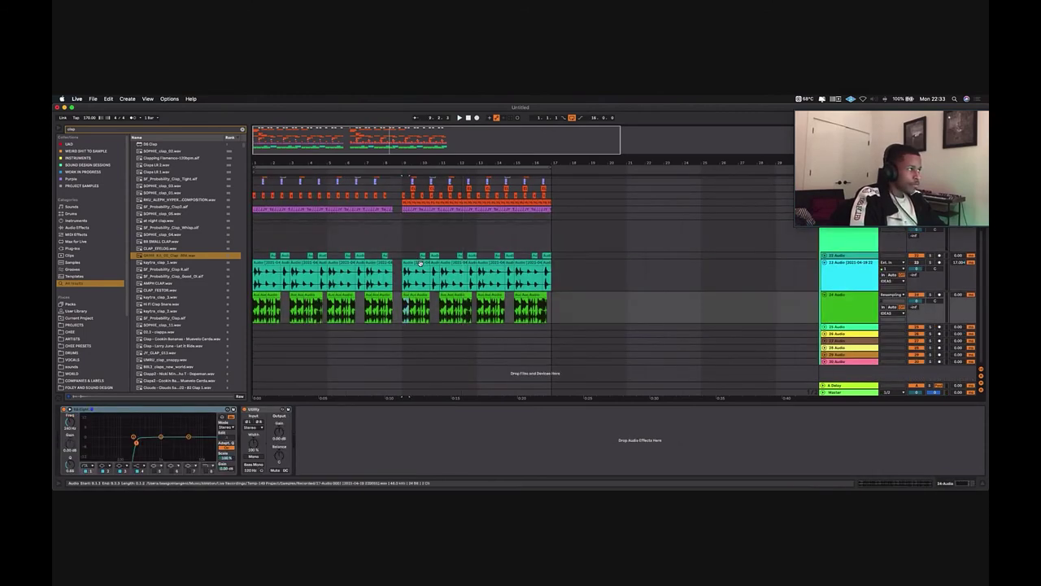
click(405, 308)
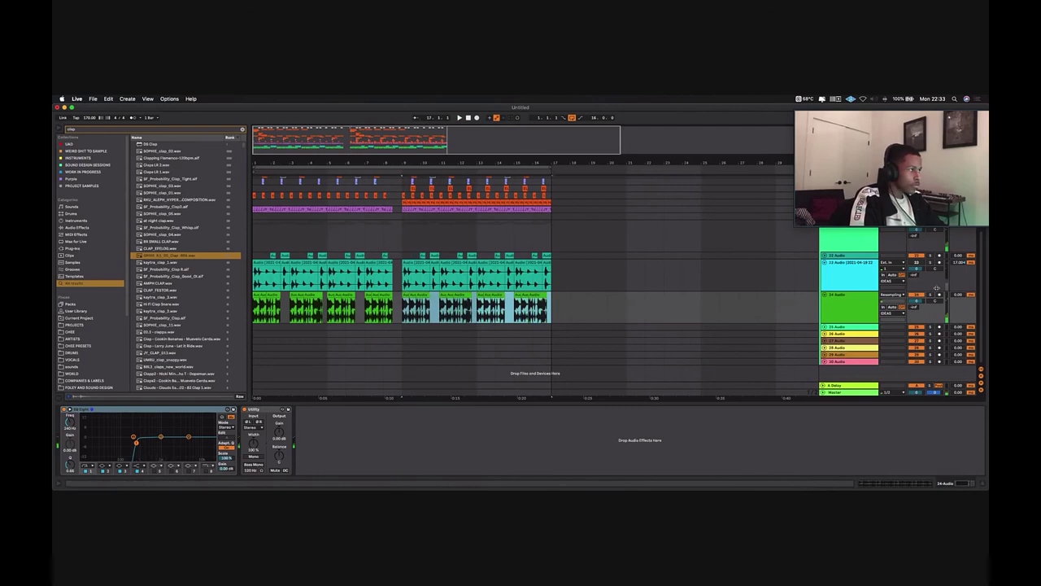
key(space)
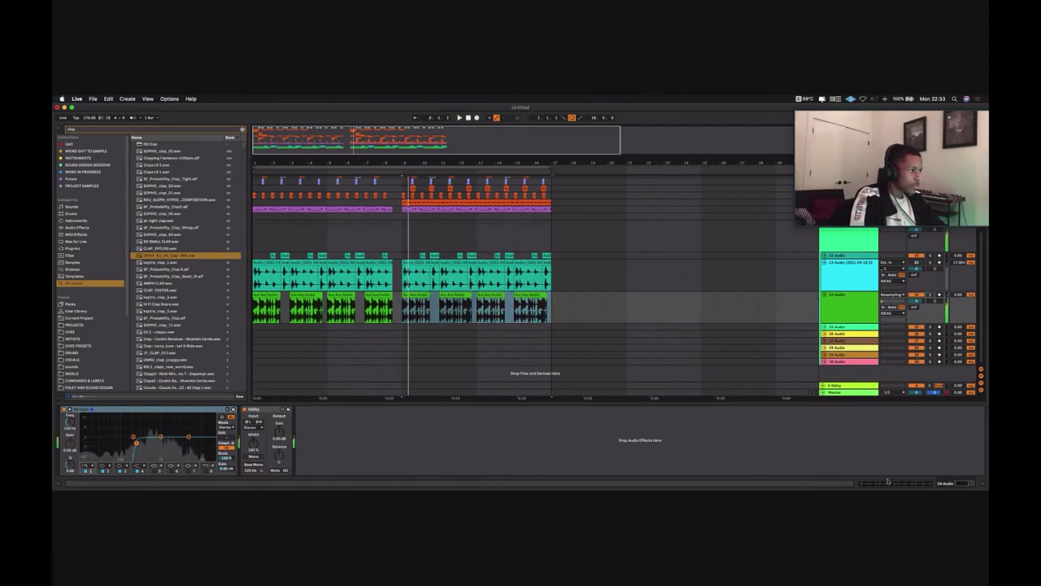
key(shift+Tab)
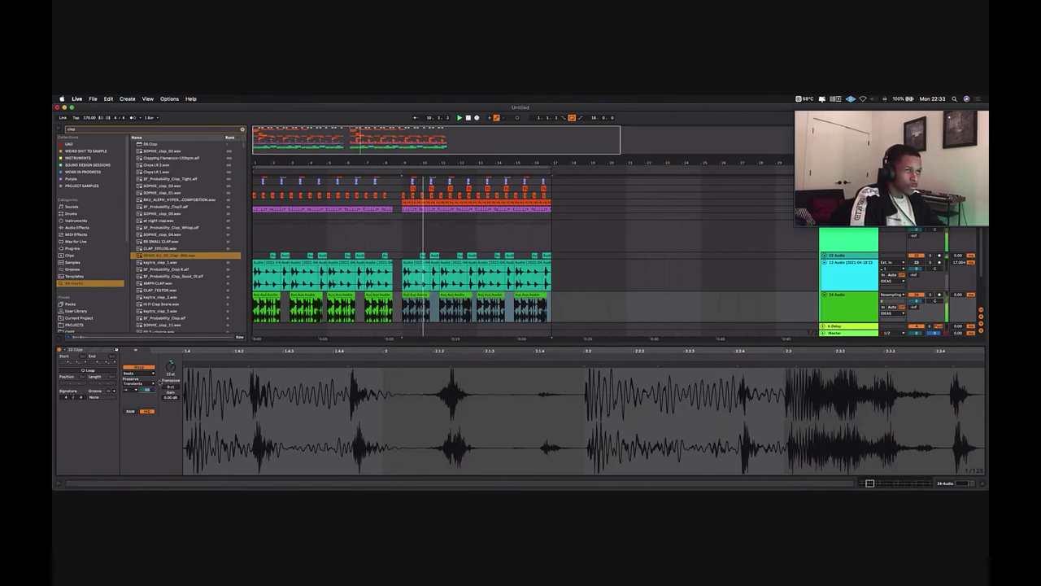
key(shift+Tab)
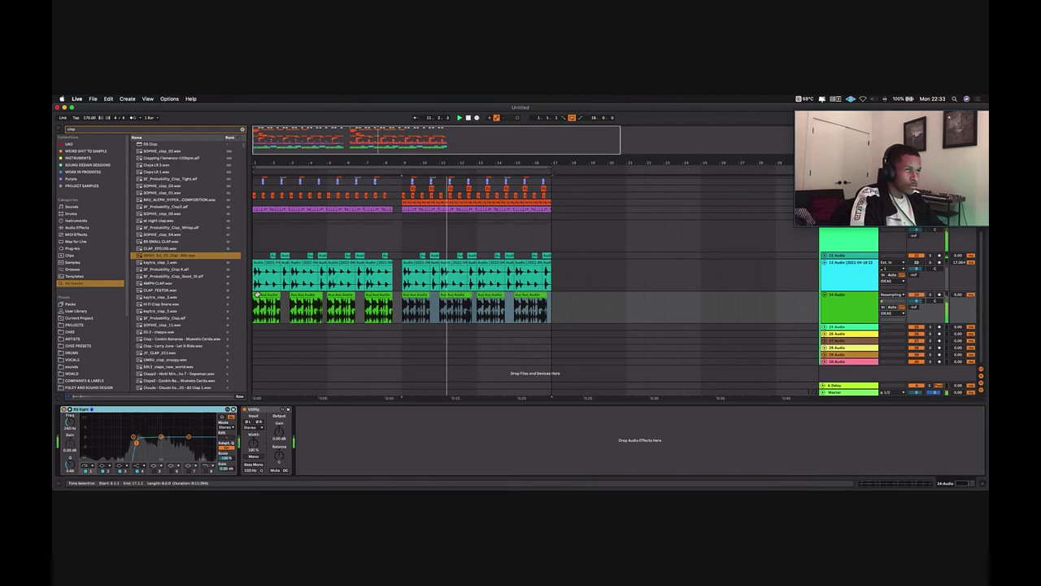
Step: Return playback to bar 1 and disable track 24's EQ
click(257, 294)
key(space)
key(space)
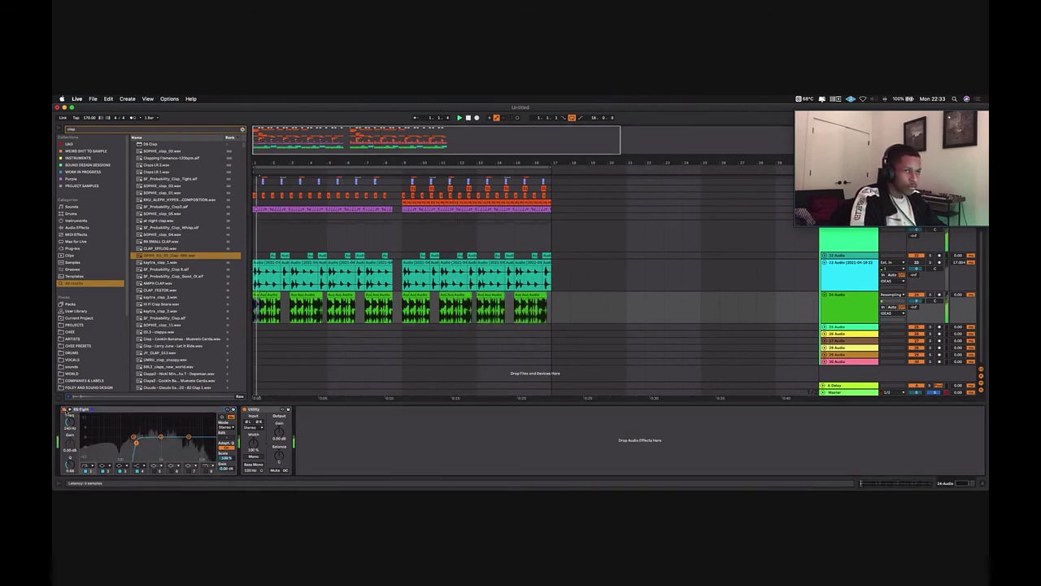
click(65, 409)
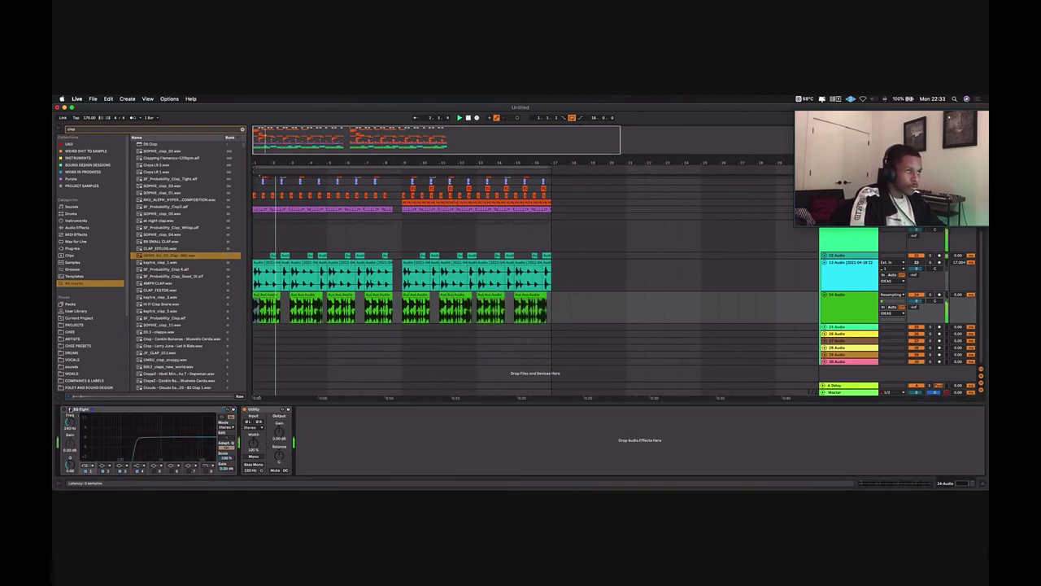
Step: Duplicate bars 1–8 of track 24 into bars 9–16 and view the clip waveform
drag(265, 138, 265, 163)
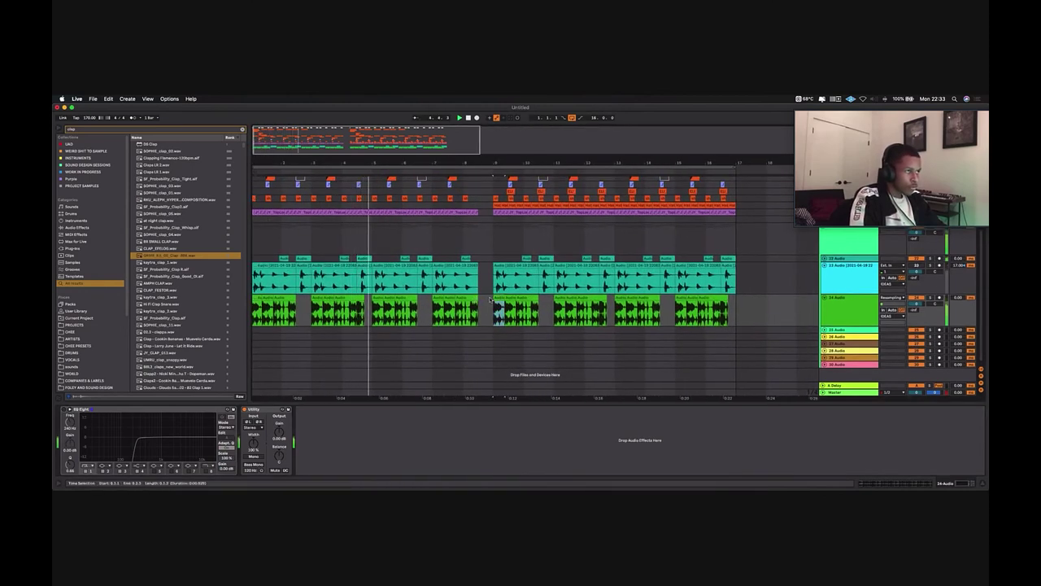
drag(492, 309, 219, 304)
key(ctrl+d)
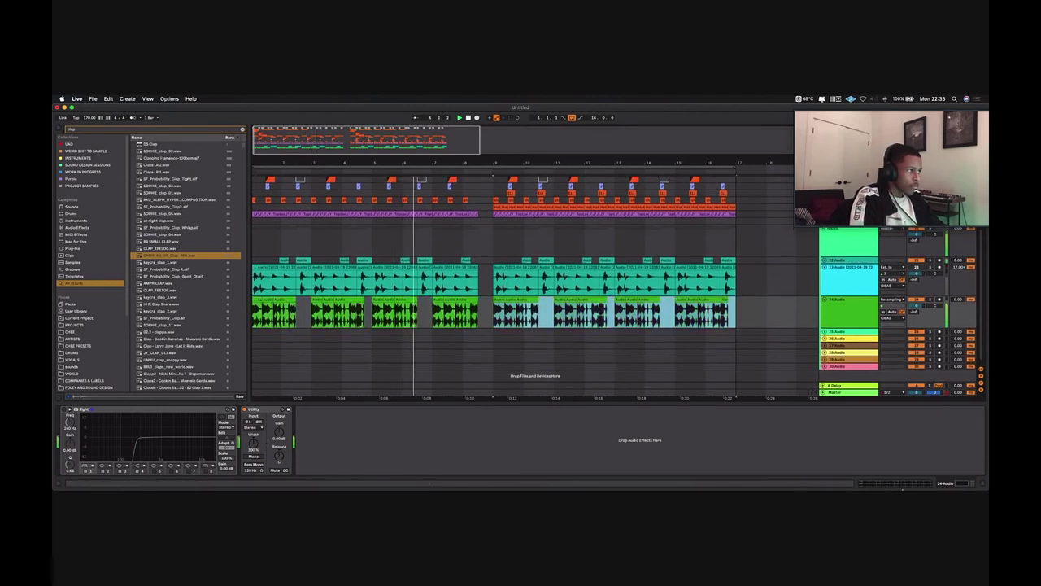
key(shift+Tab)
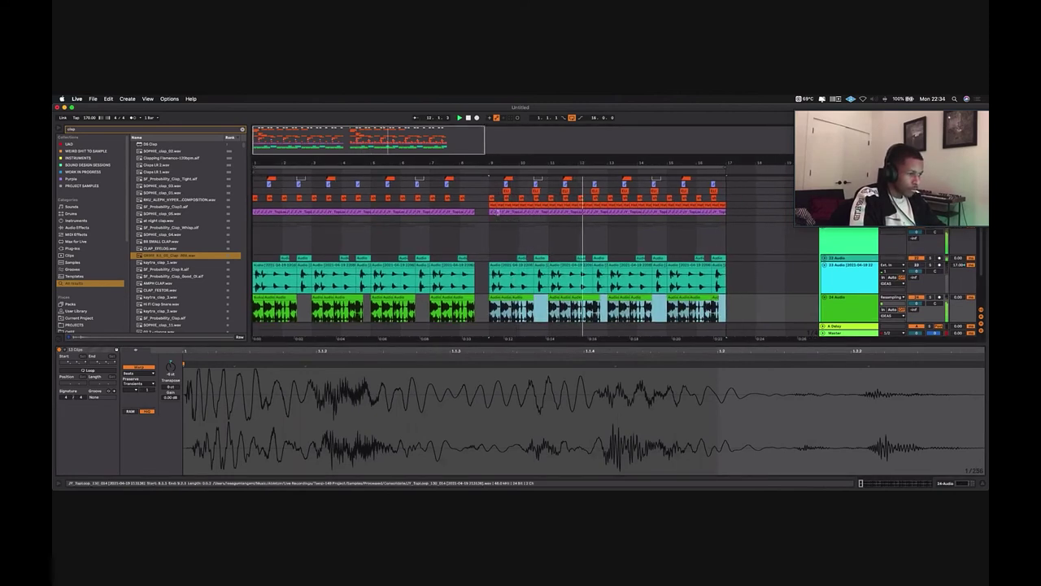
scroll(497, 211, up, 2)
scroll(423, 211, down, 4)
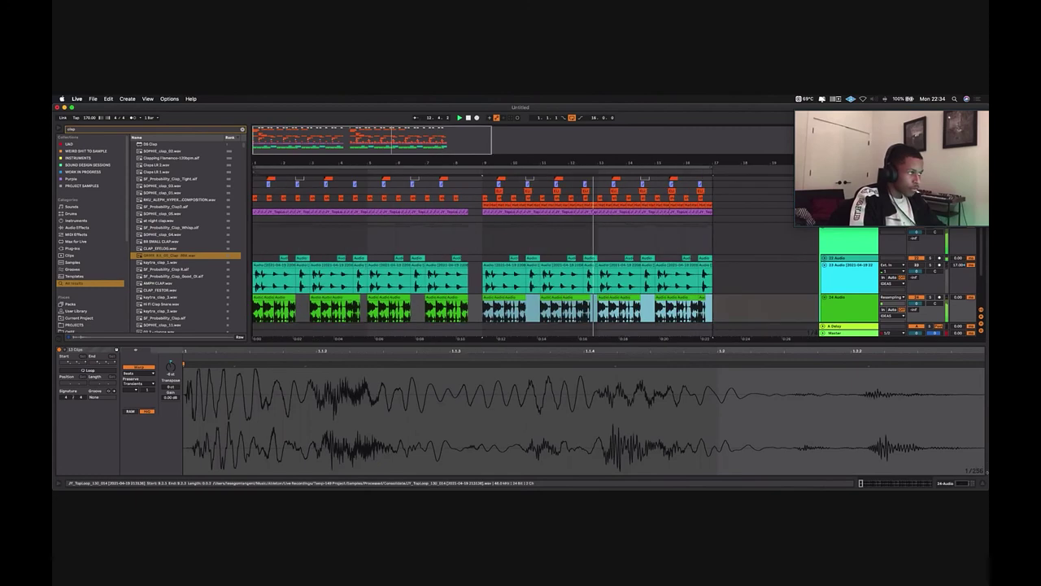
Step: Close the waveform view and show the teal resampled track's device chain
key(super+alt+l)
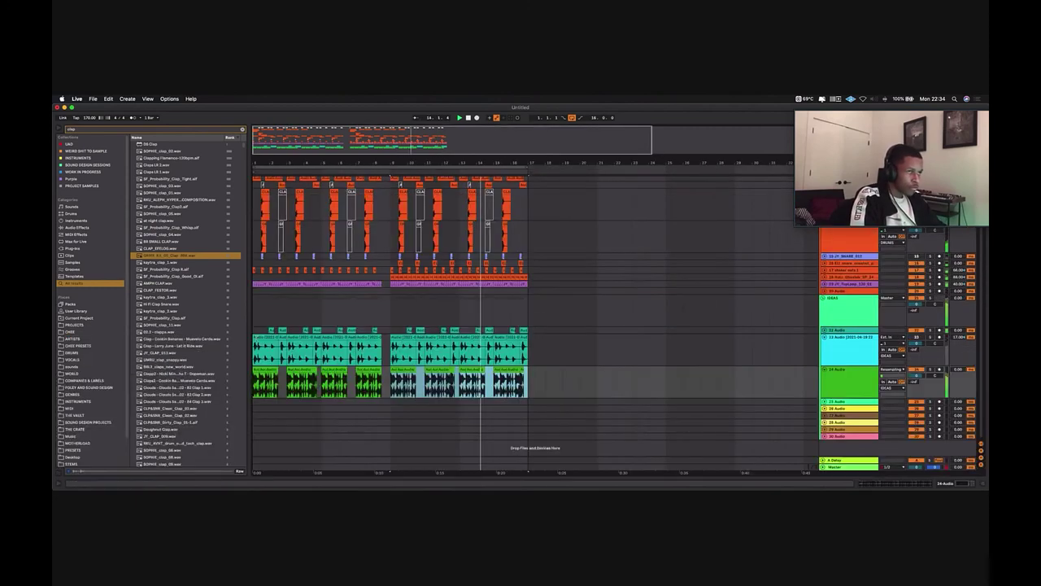
click(455, 337)
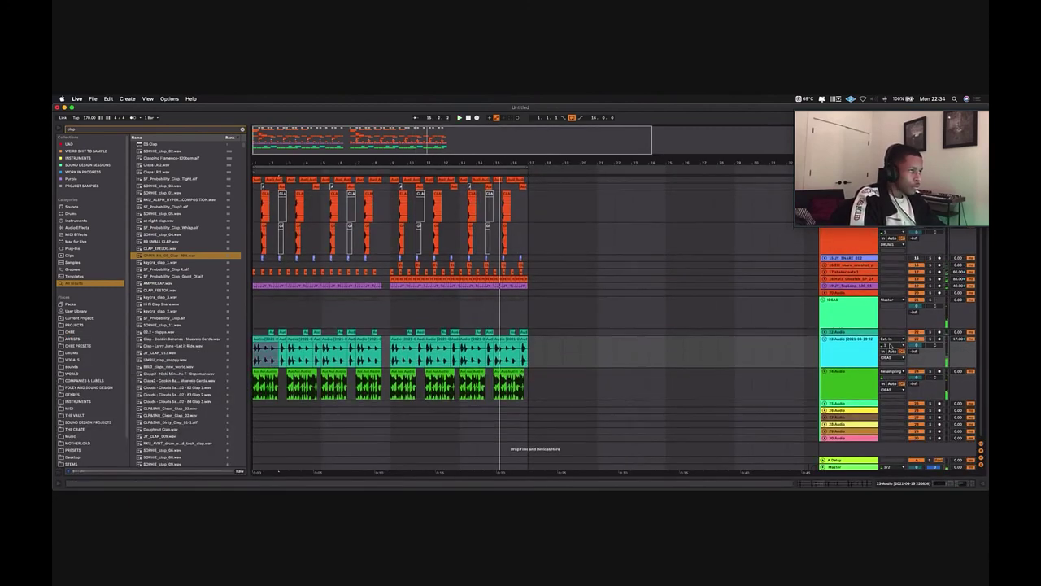
click(846, 351)
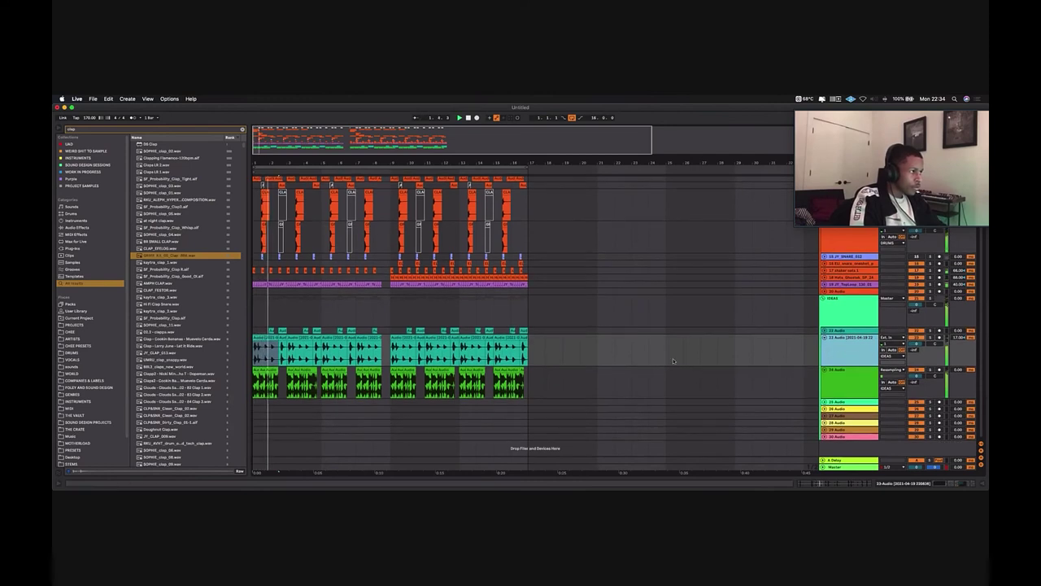
double_click(846, 351)
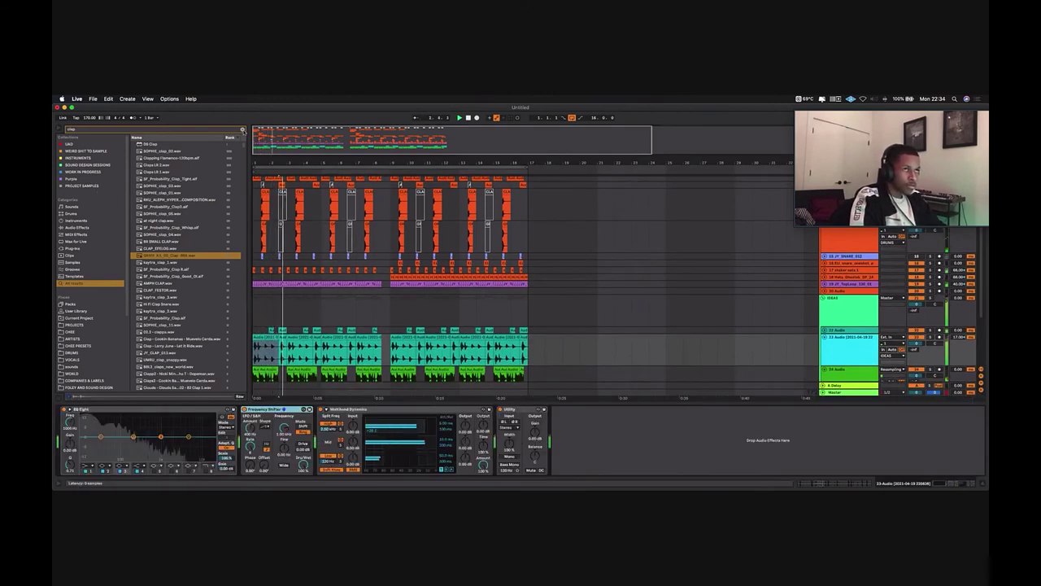
Step: Insert Reverb from Reverb & Resonance before Utility, then select the first resampled clips
click(241, 129)
click(77, 227)
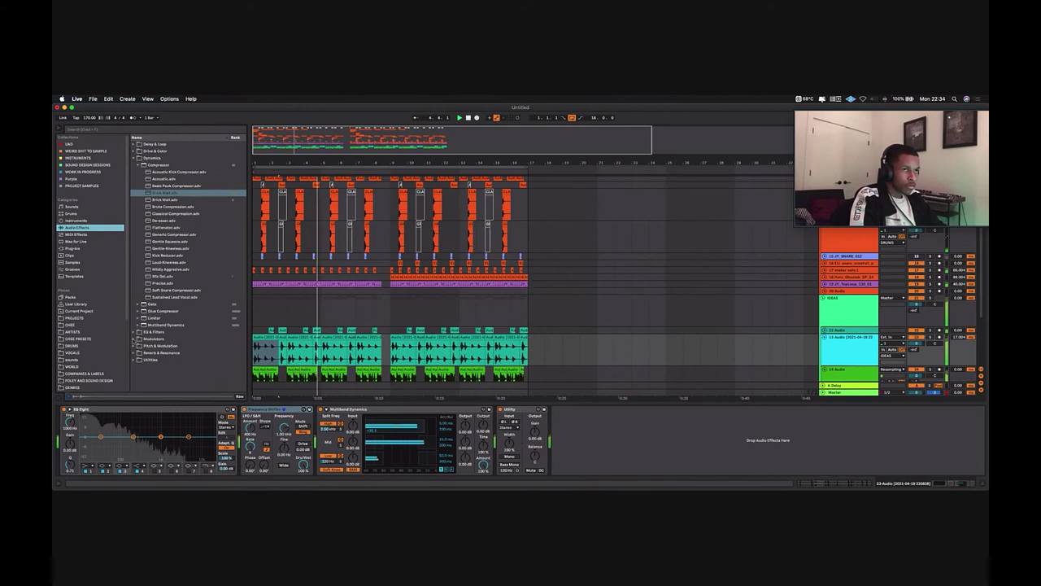
click(161, 185)
click(155, 213)
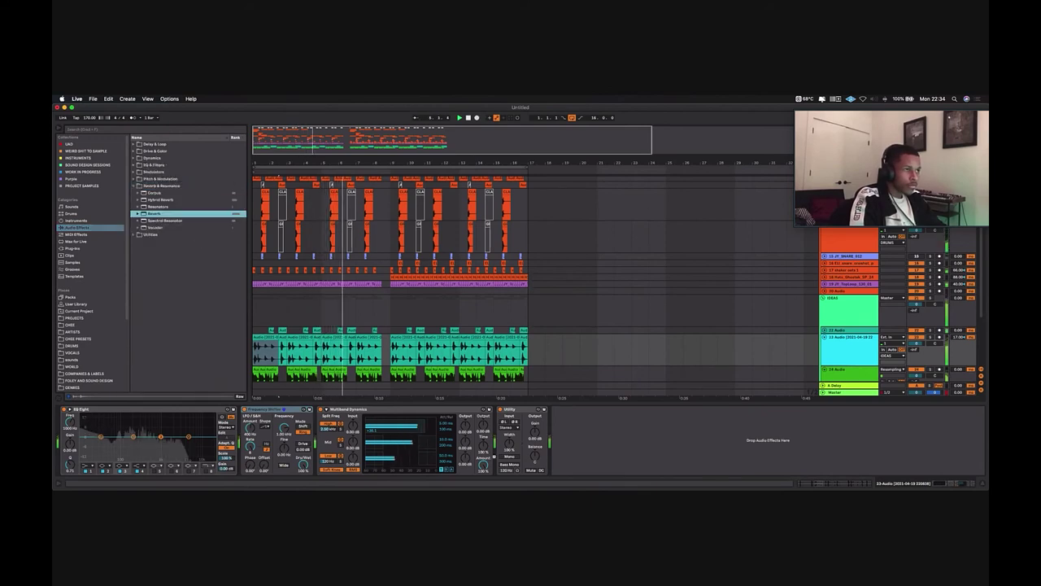
drag(543, 455, 521, 447)
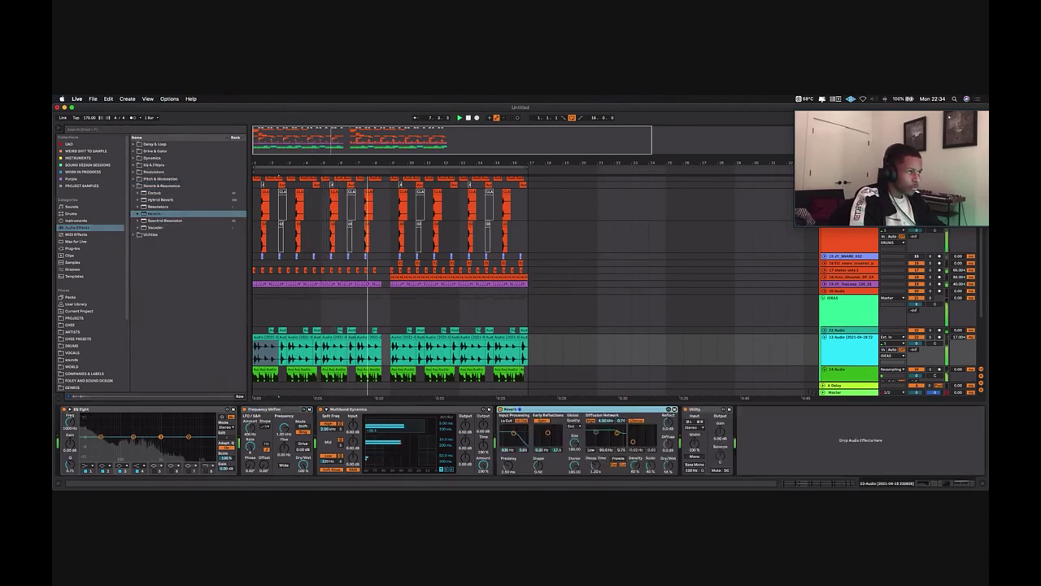
drag(385, 342, 254, 350)
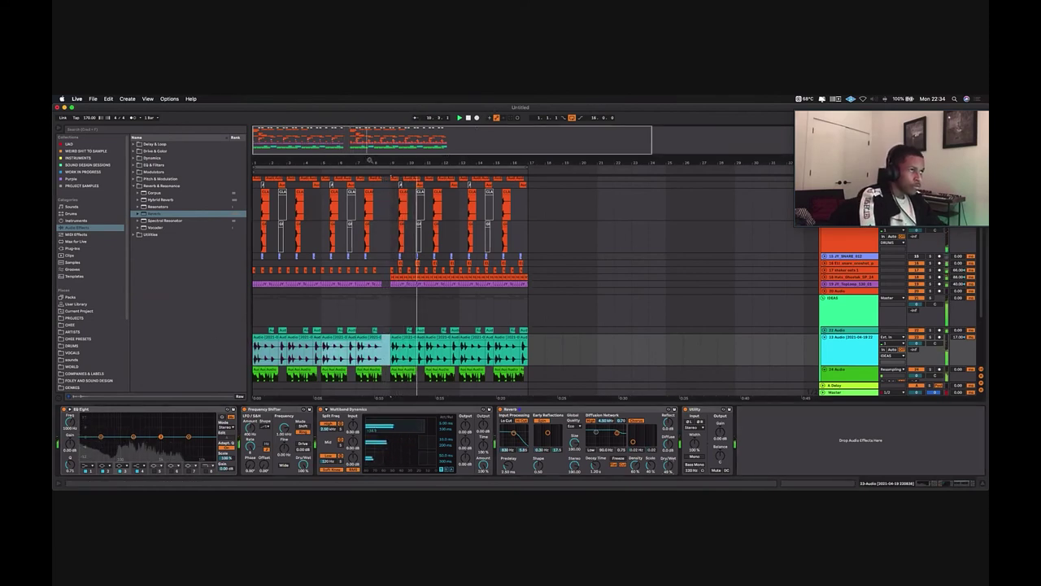
scroll(544, 305, up, 3)
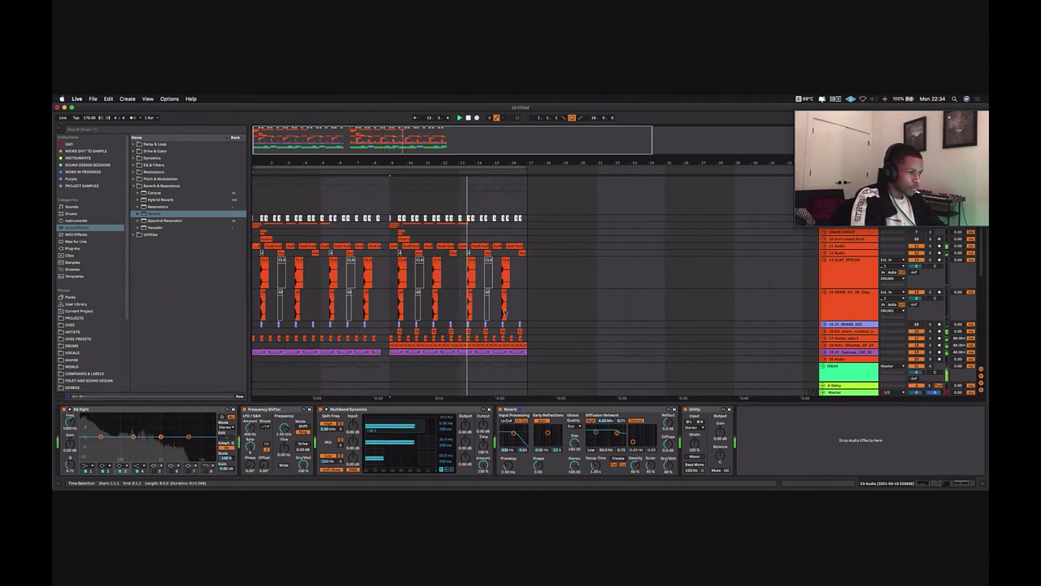
Step: Stop playback and fit the whole 16-bar beat across the timeline
key(space)
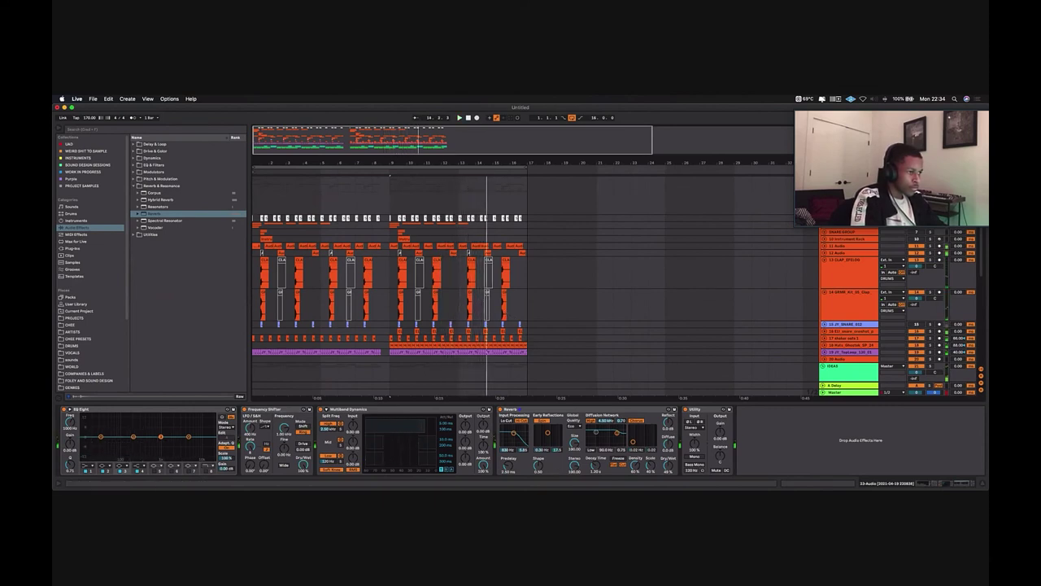
click(846, 195)
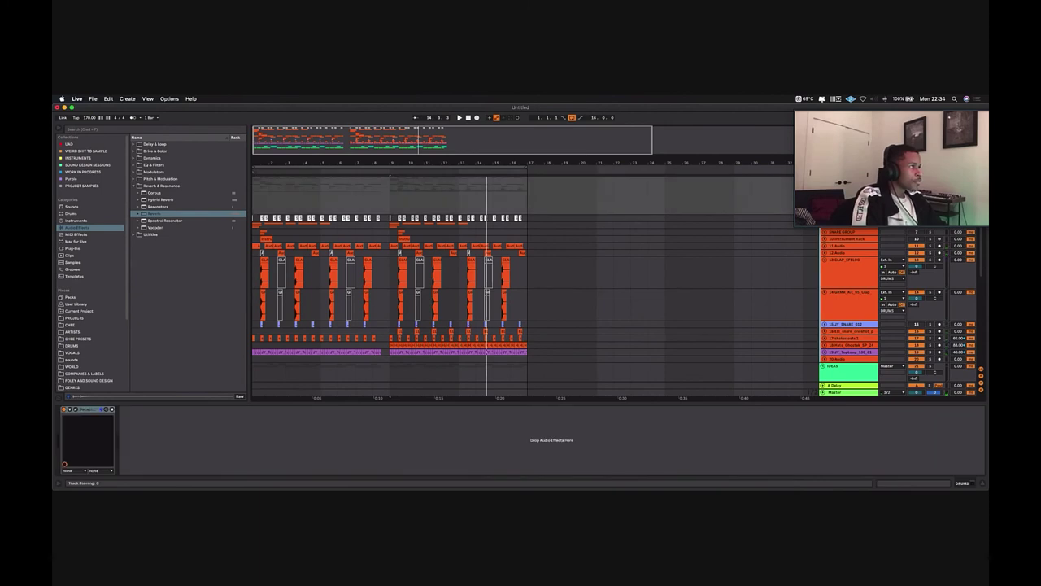
click(845, 253)
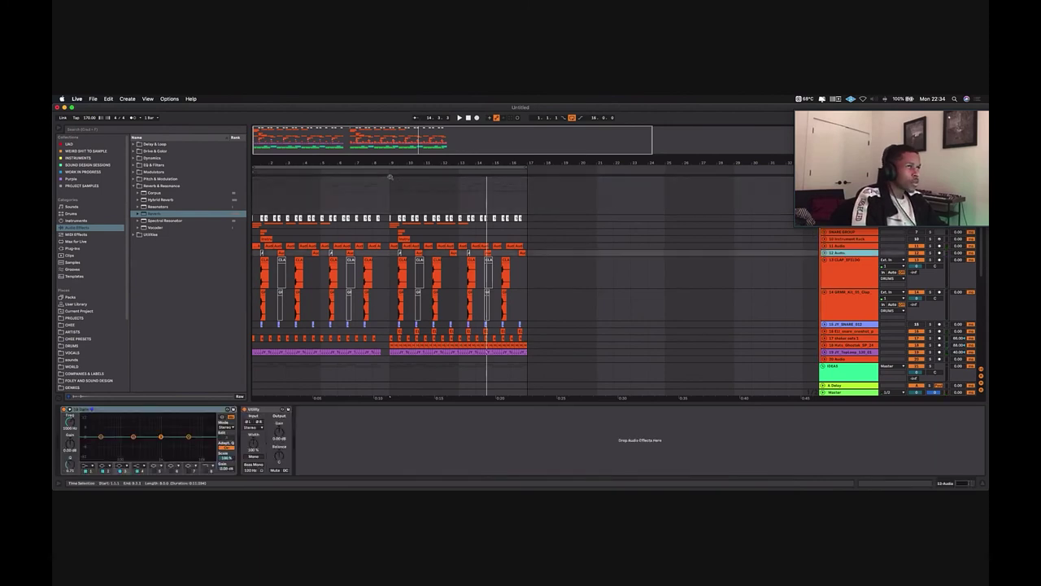
key(shift+z)
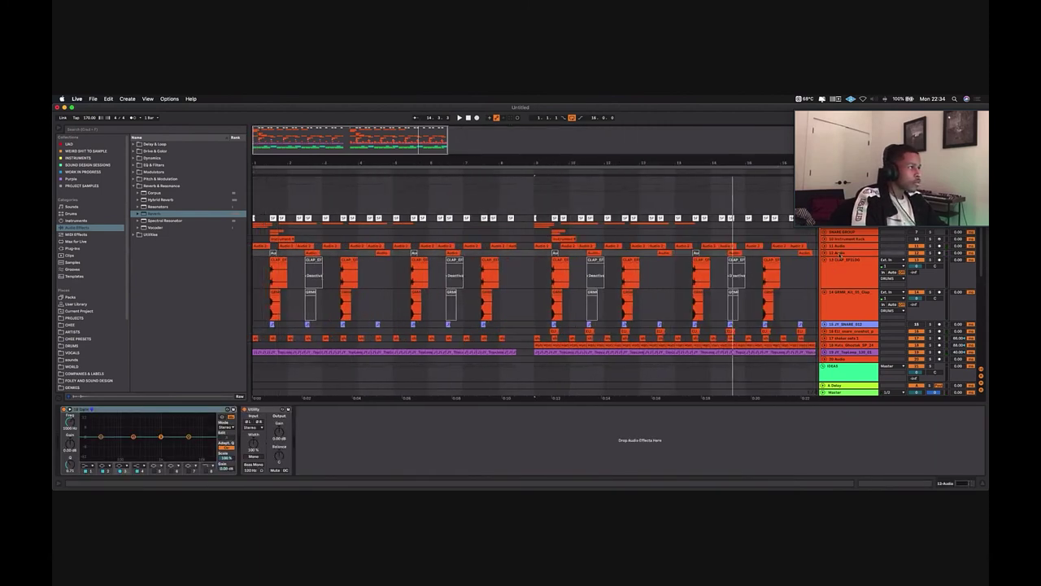
click(832, 283)
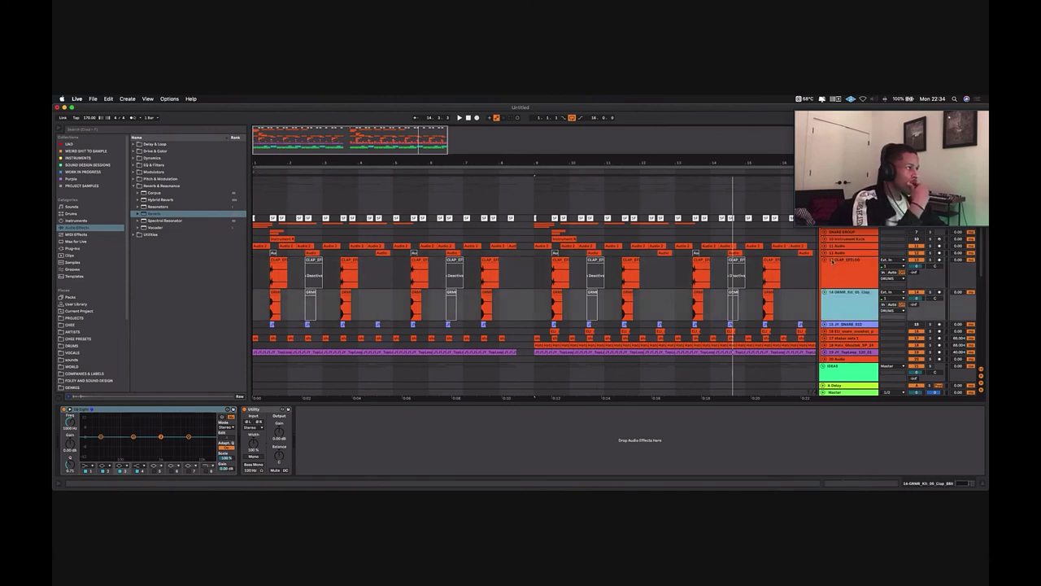
click(838, 253)
Step: Restart playback and enlarge the 11 Audio lane to show its waveforms
click(832, 246)
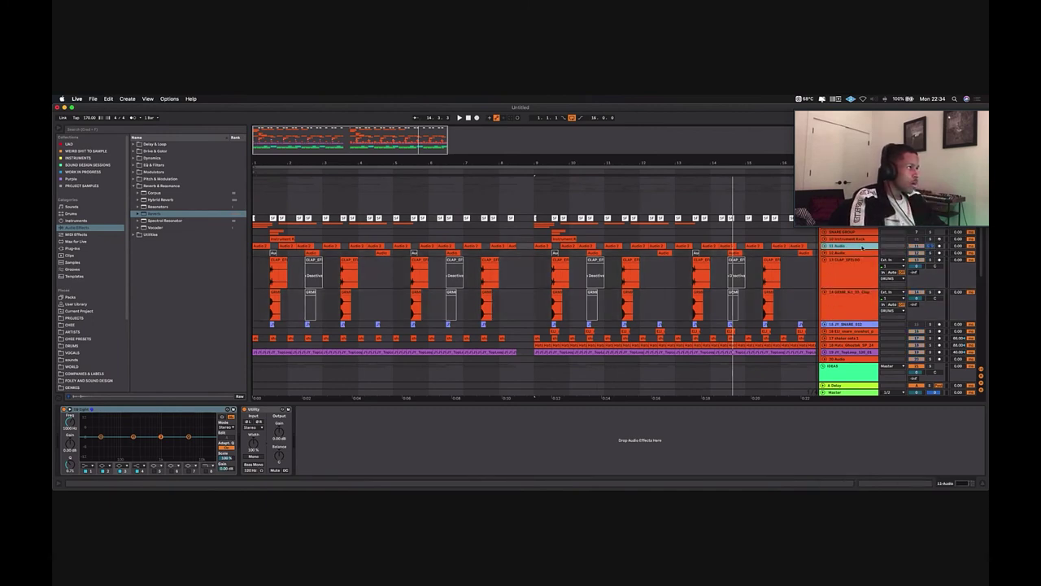
key(space)
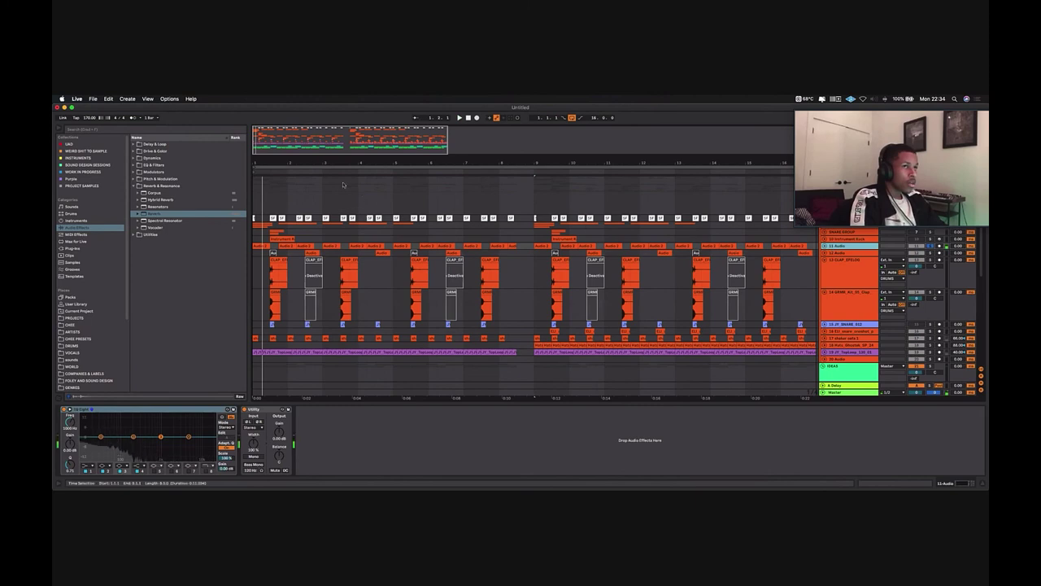
key(plus)
key(plus)
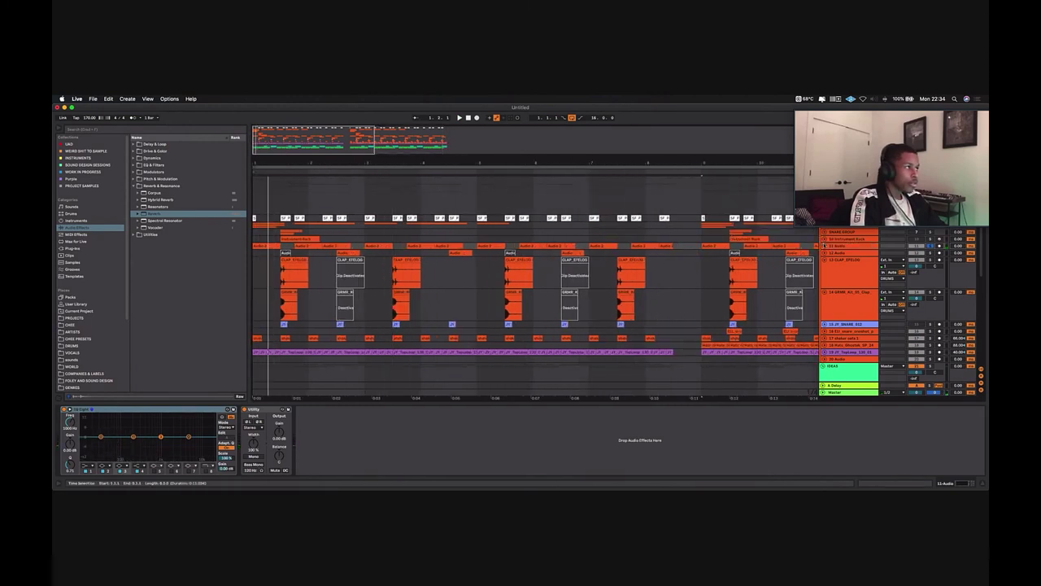
key(alt+plus)
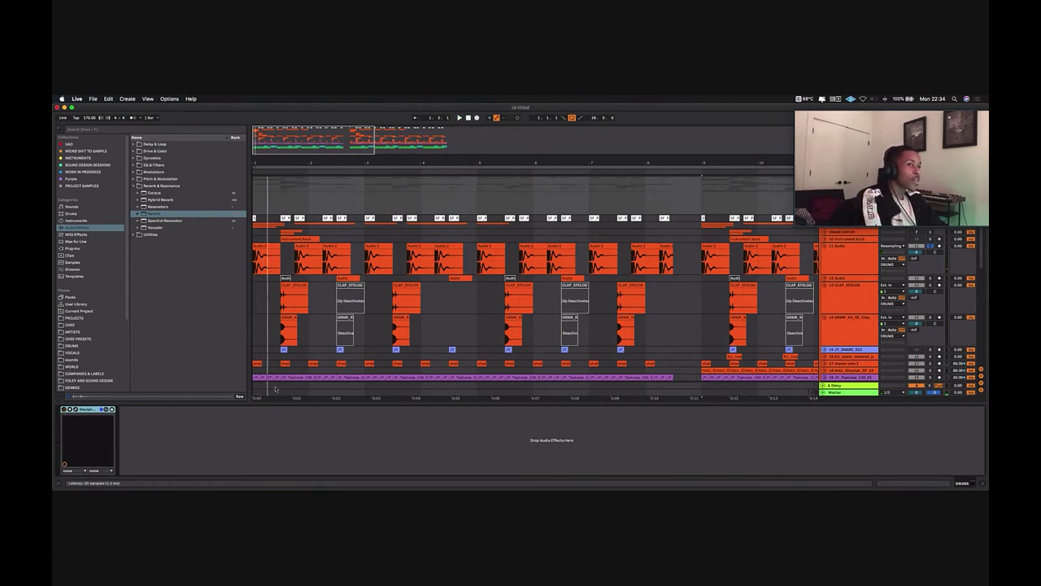
key(minus)
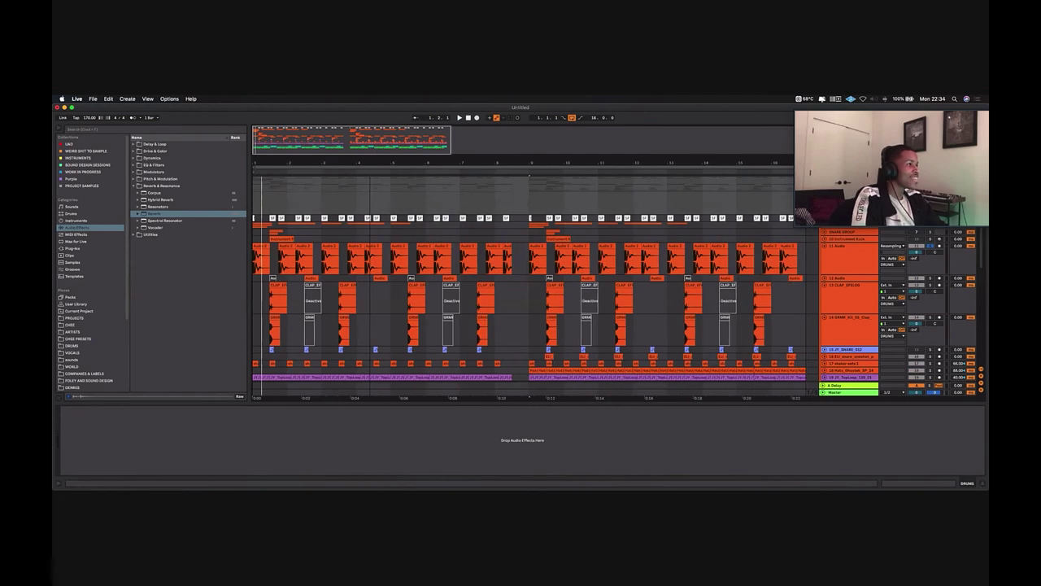
key(minus)
Step: Play from 11 Audio, then zoom out around the IDEAS group's teal and green tracks
click(503, 297)
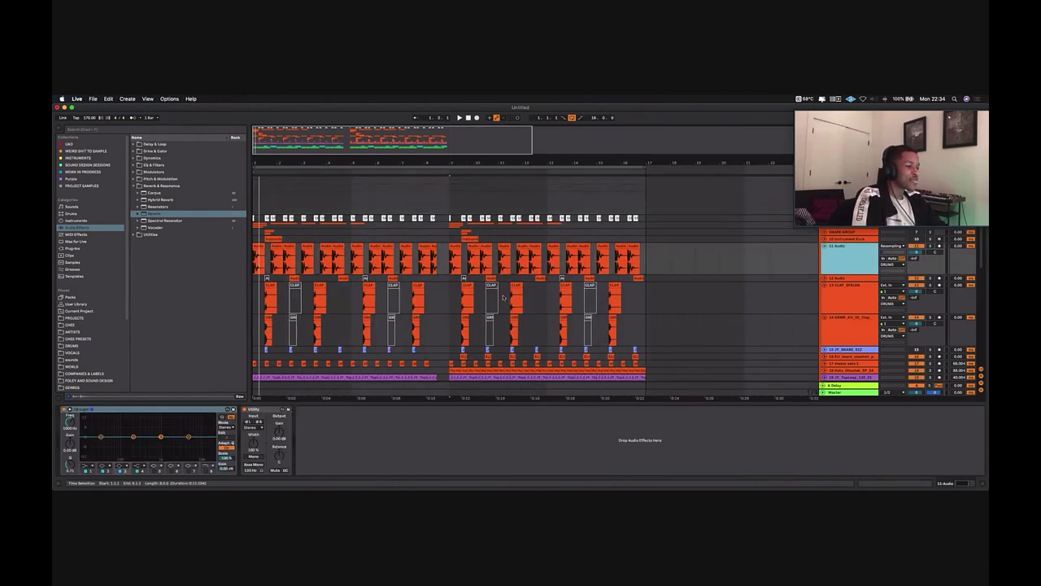
key(space)
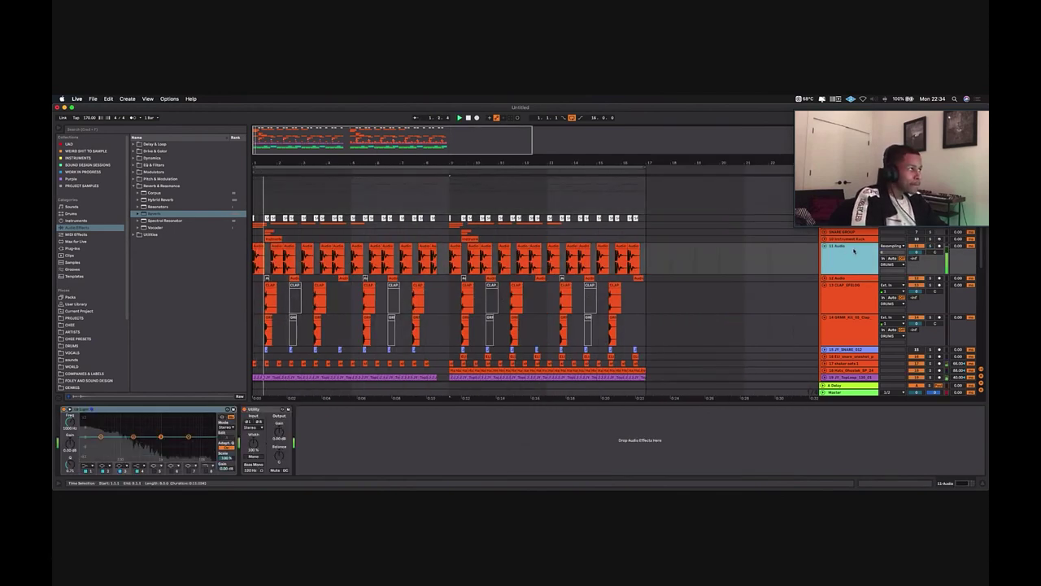
scroll(785, 337, down, 3)
scroll(814, 285, down, 2)
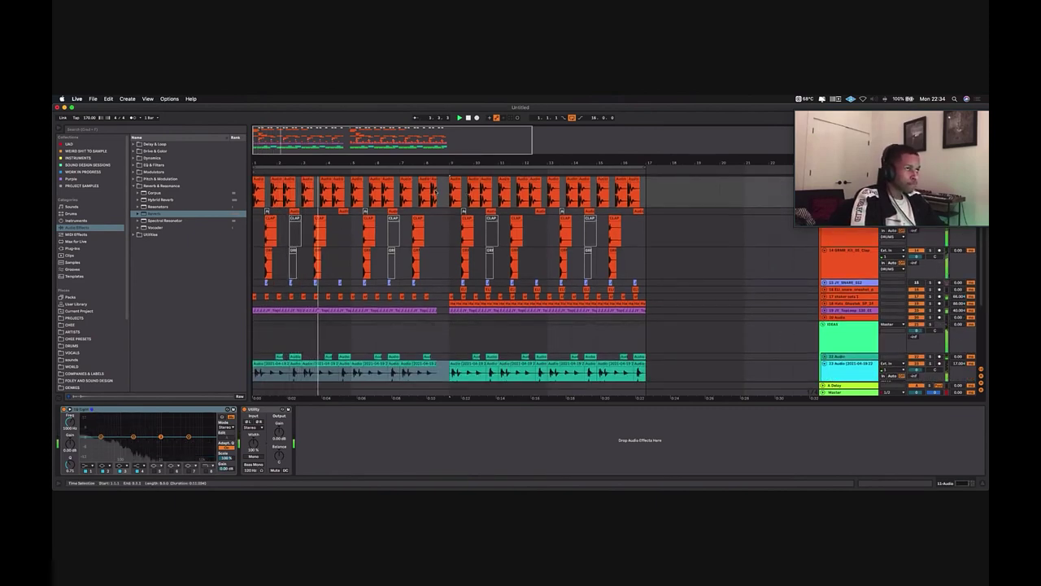
key(plus)
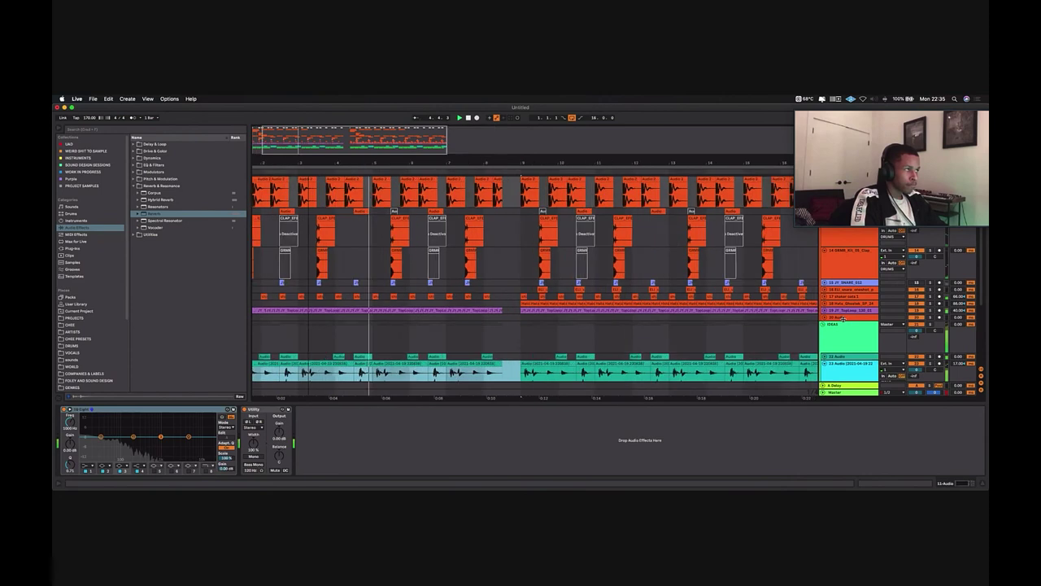
click(832, 331)
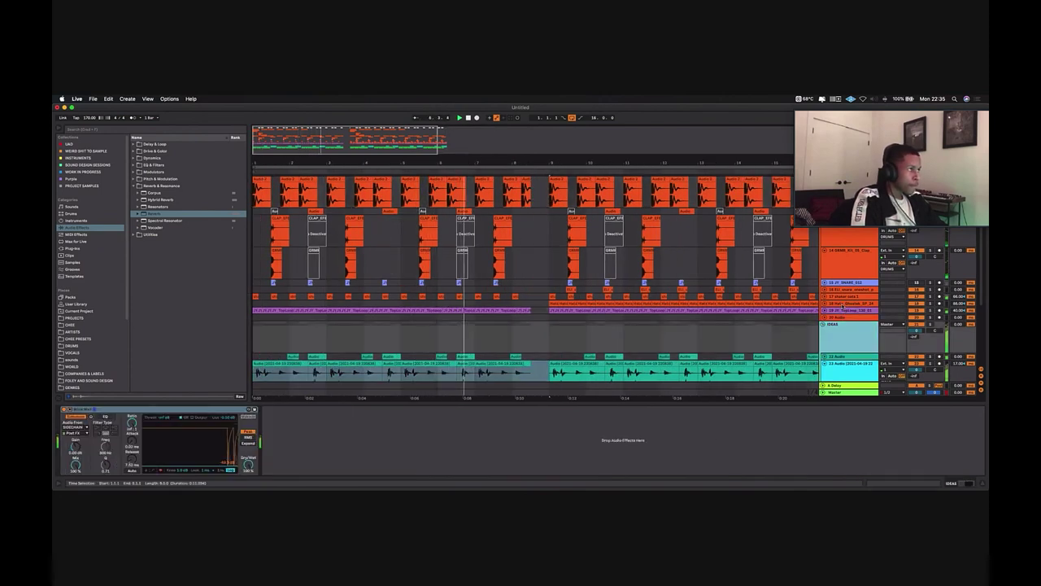
scroll(832, 331, up, 1)
scroll(529, 285, up, 3)
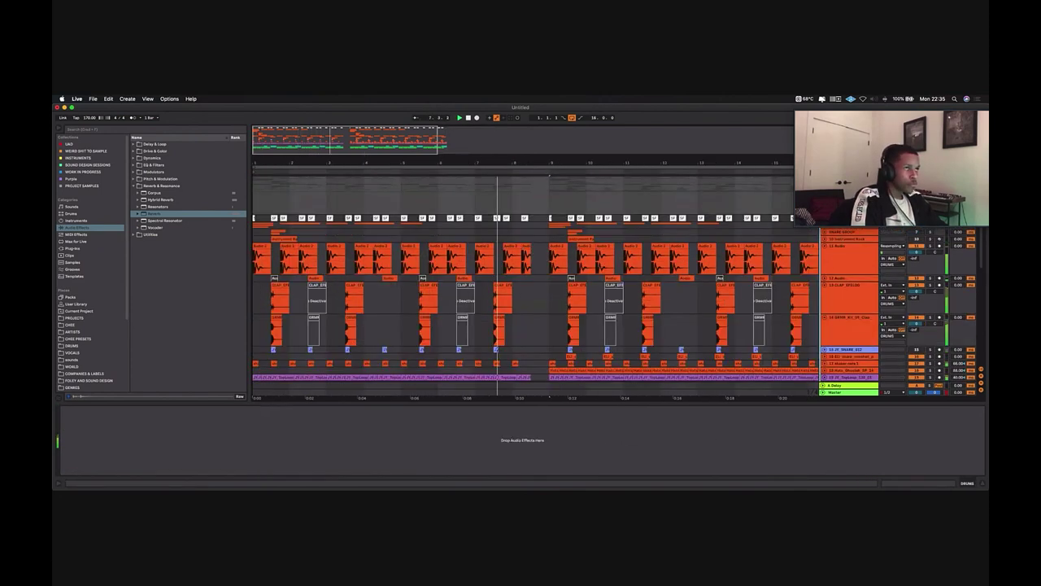
scroll(467, 192, down, 5)
key(minus)
key(minus)
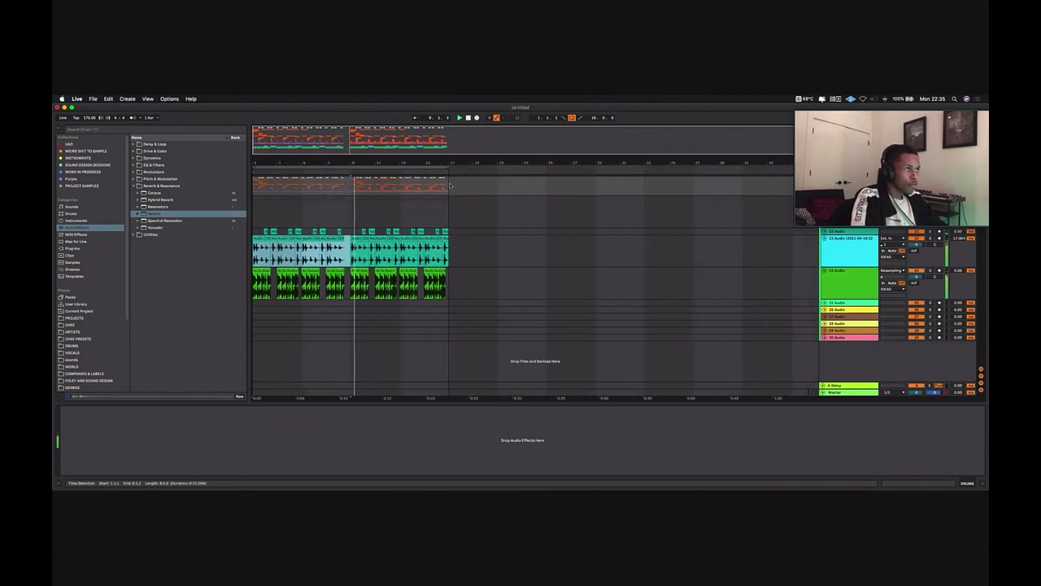
Step: Select all clips, duplicate them past bar 17, then delete the originals and undo
key(super+a)
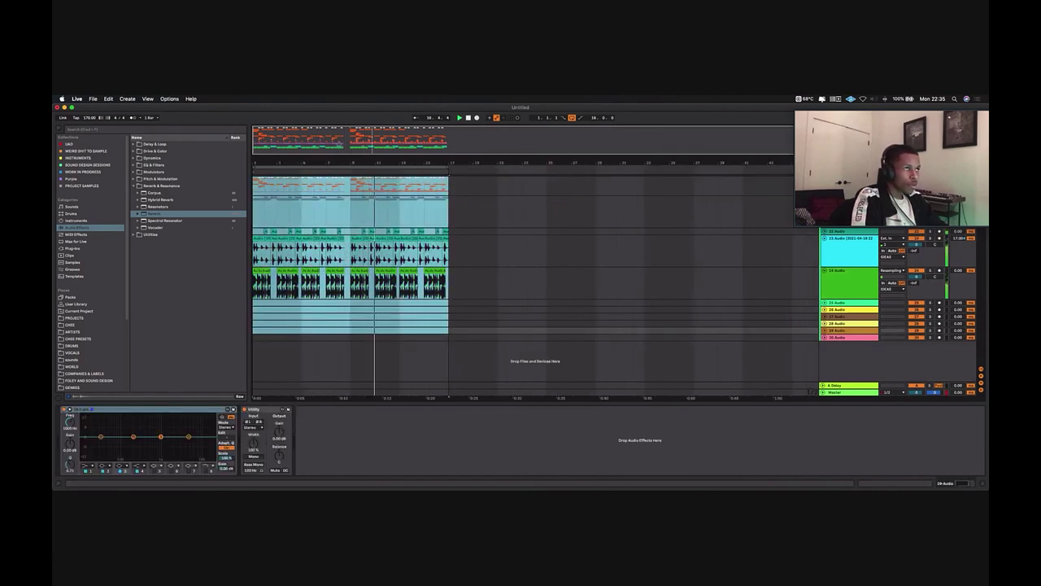
key(minus)
key(super+d)
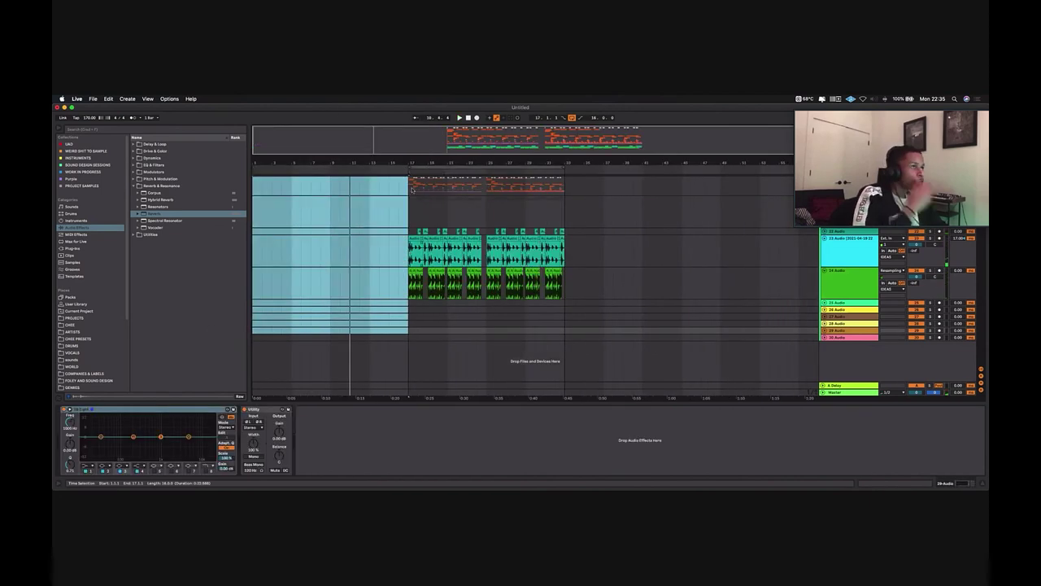
key(Delete)
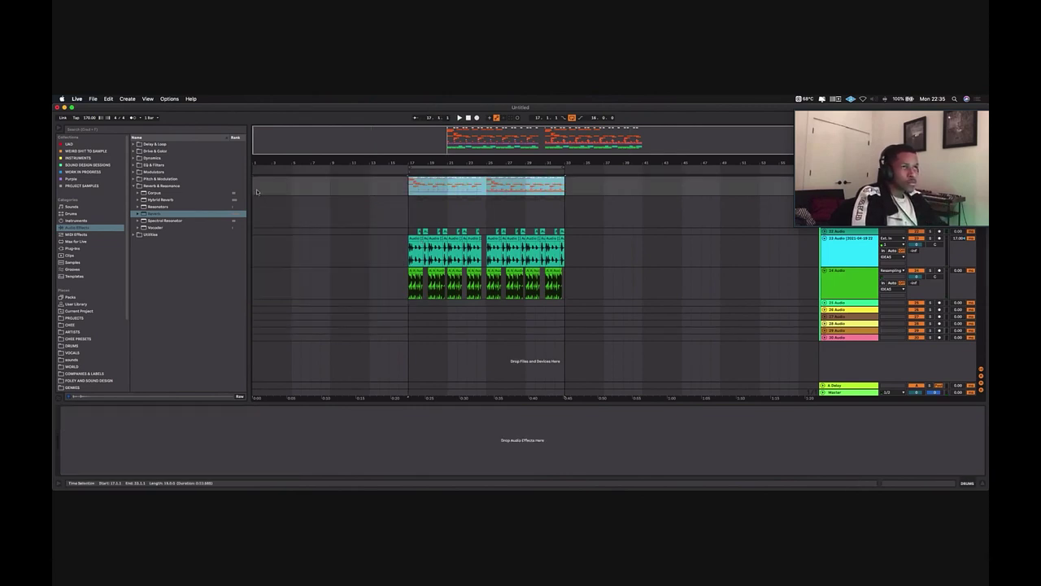
key(super+z)
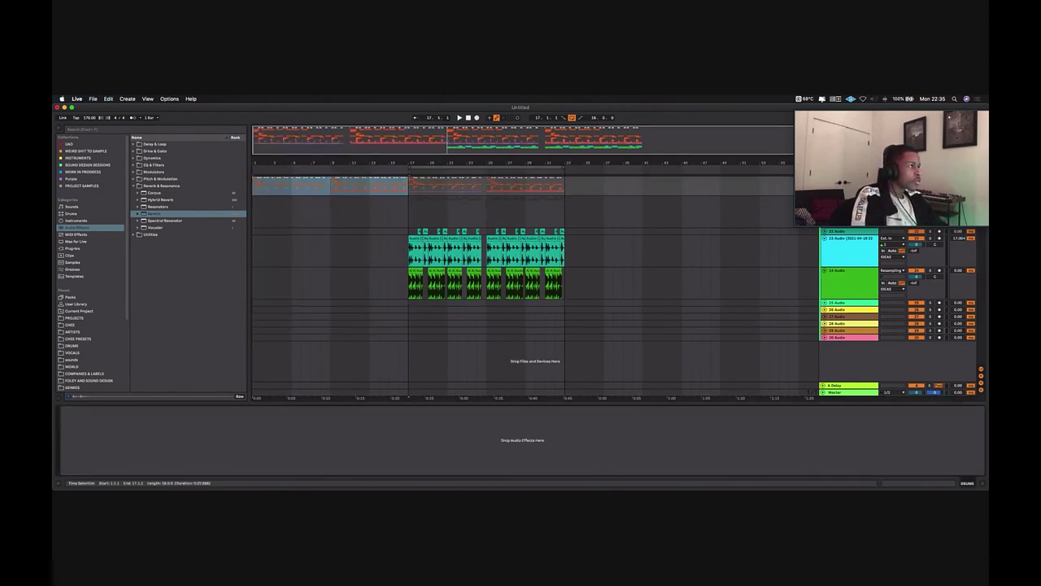